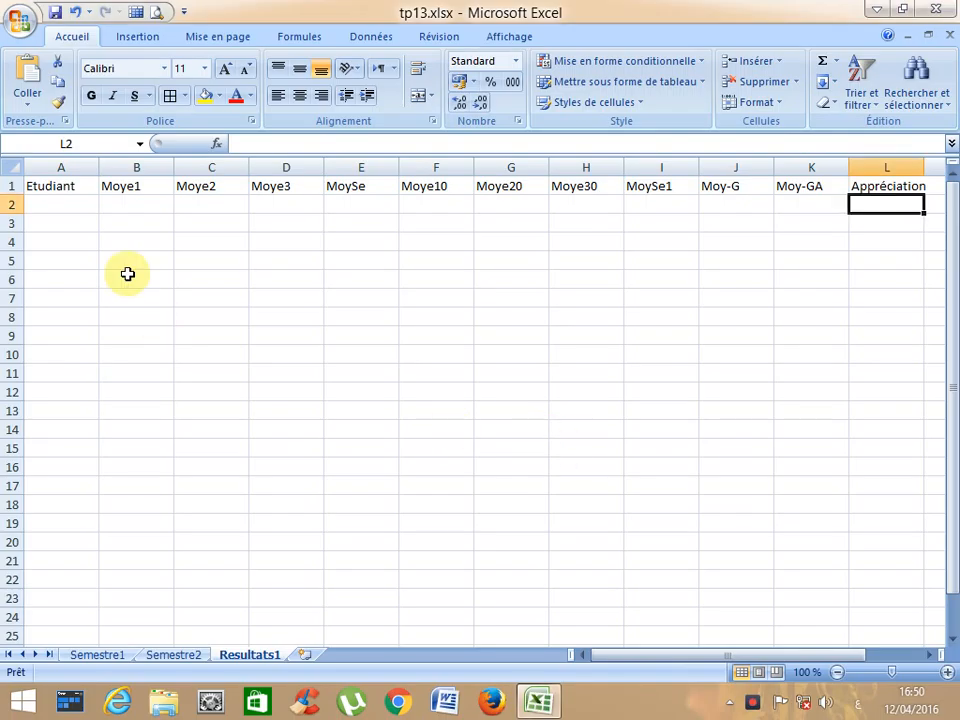
# - Fill the Semestre1 reference in A1 down through A25 to bring in the Etudiant column
pyautogui.click(75, 188)
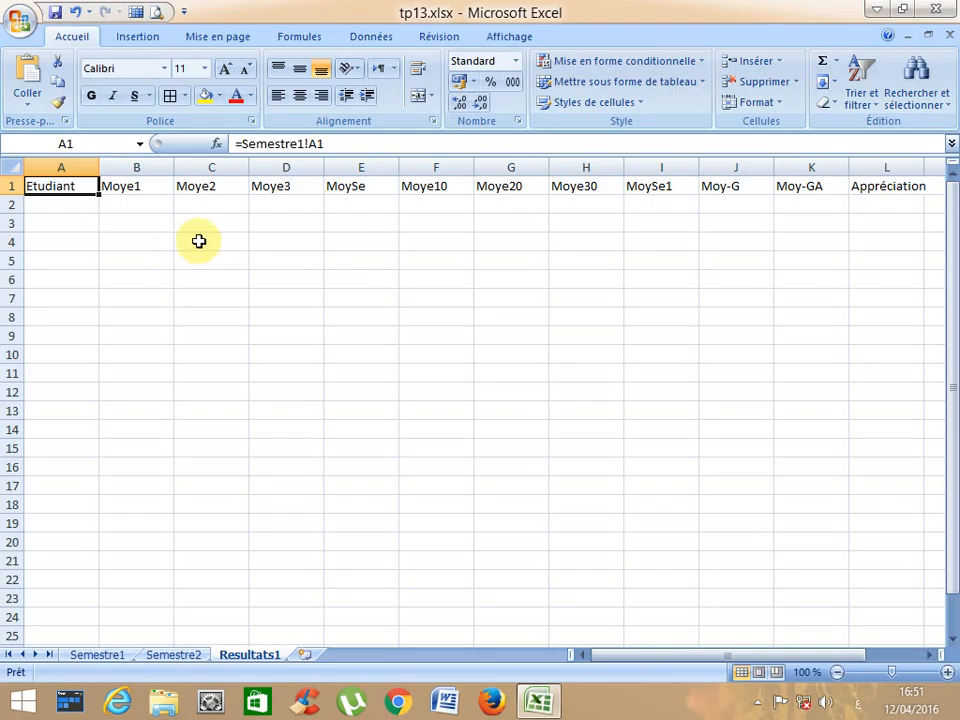
pyautogui.click(96, 203)
pyautogui.click(94, 189)
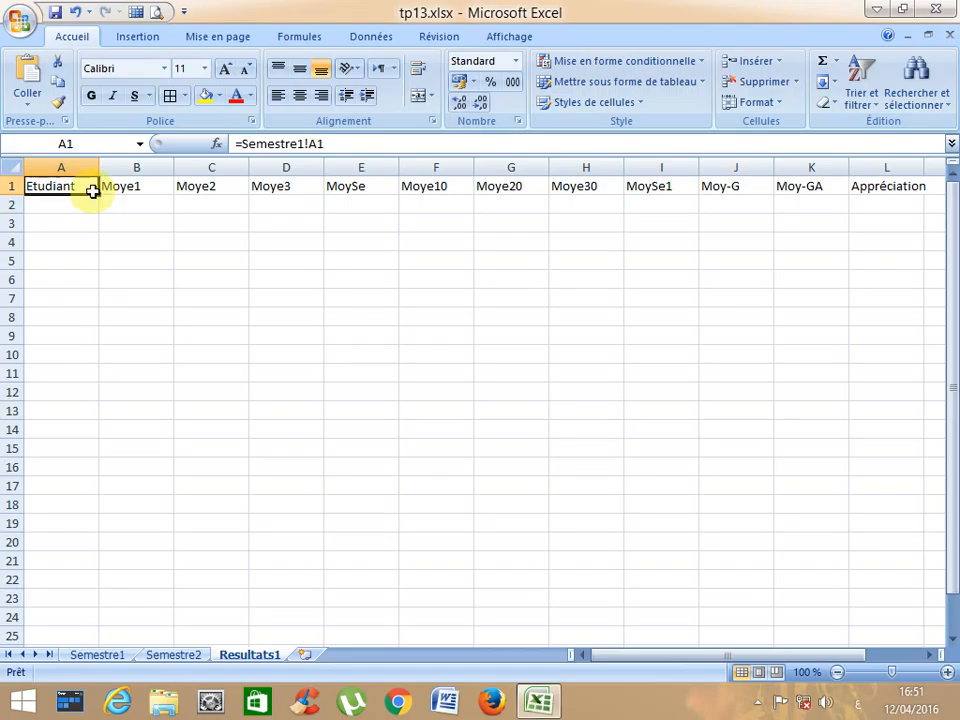
pyautogui.moveTo(99, 197); pyautogui.dragTo(76, 579)
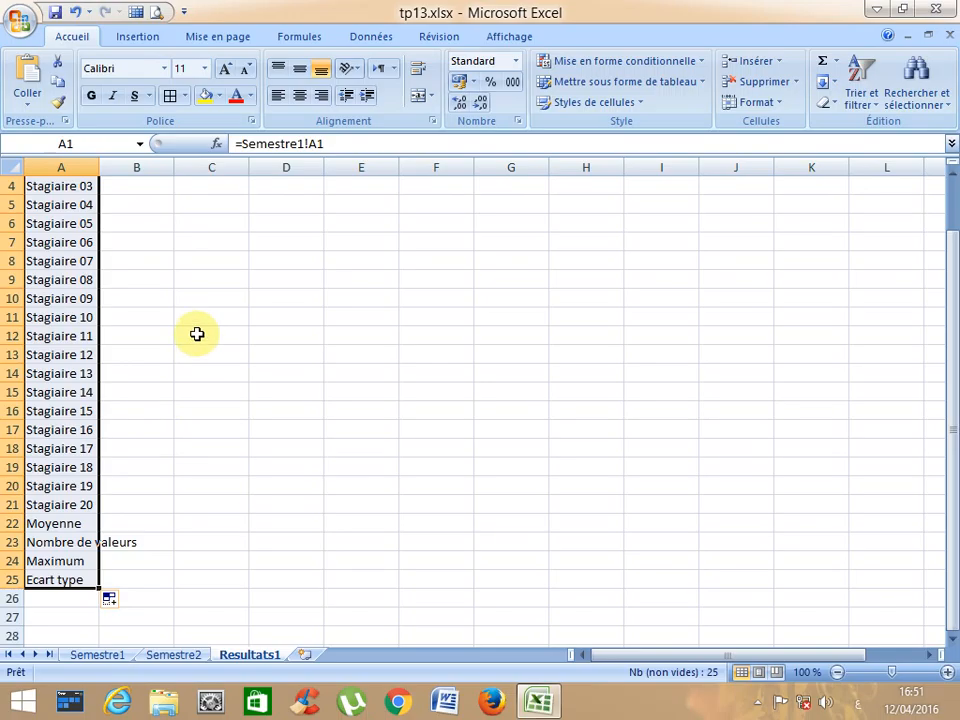
# - Fill the Moye1 reference in B1 down through row 25
pyautogui.scroll(1, 195, 332)
pyautogui.click(150, 189)
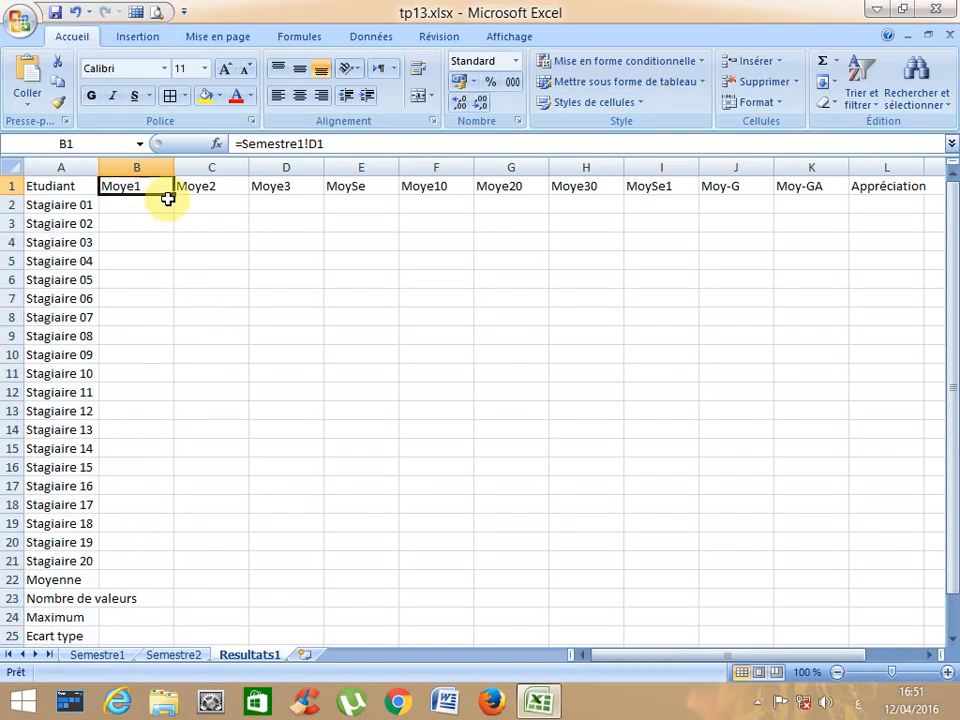
pyautogui.scroll(-1, 175, 197)
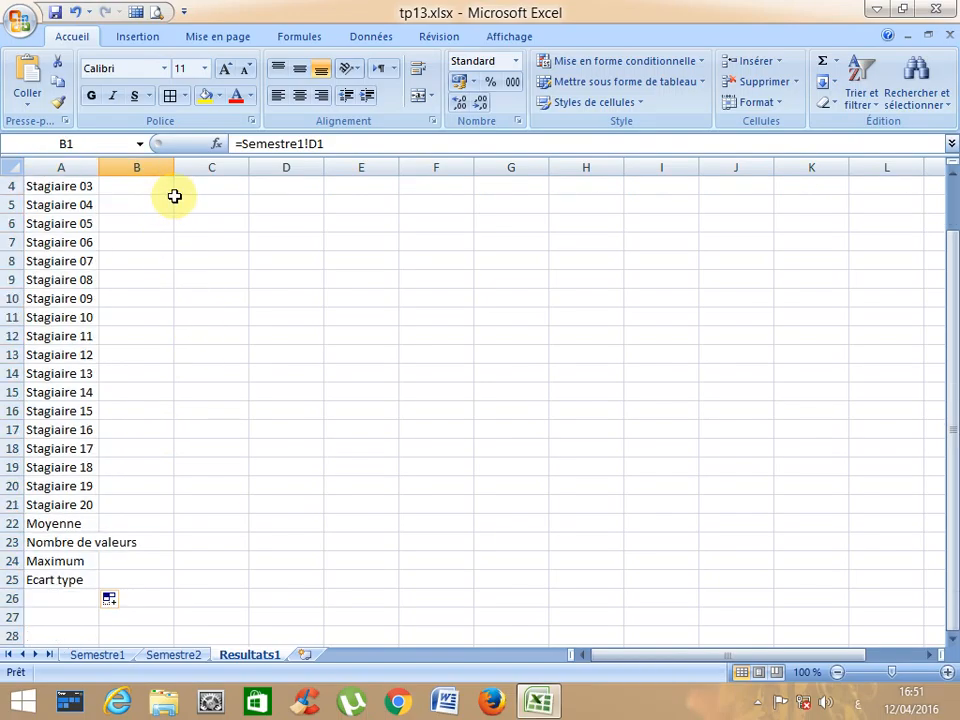
pyautogui.scroll(1, 174, 196)
pyautogui.moveTo(174, 196); pyautogui.dragTo(178, 578)
# - Fill the Moye2 and Moye3 references in C1 and D1 down through row 25
pyautogui.scroll(1, 279, 416)
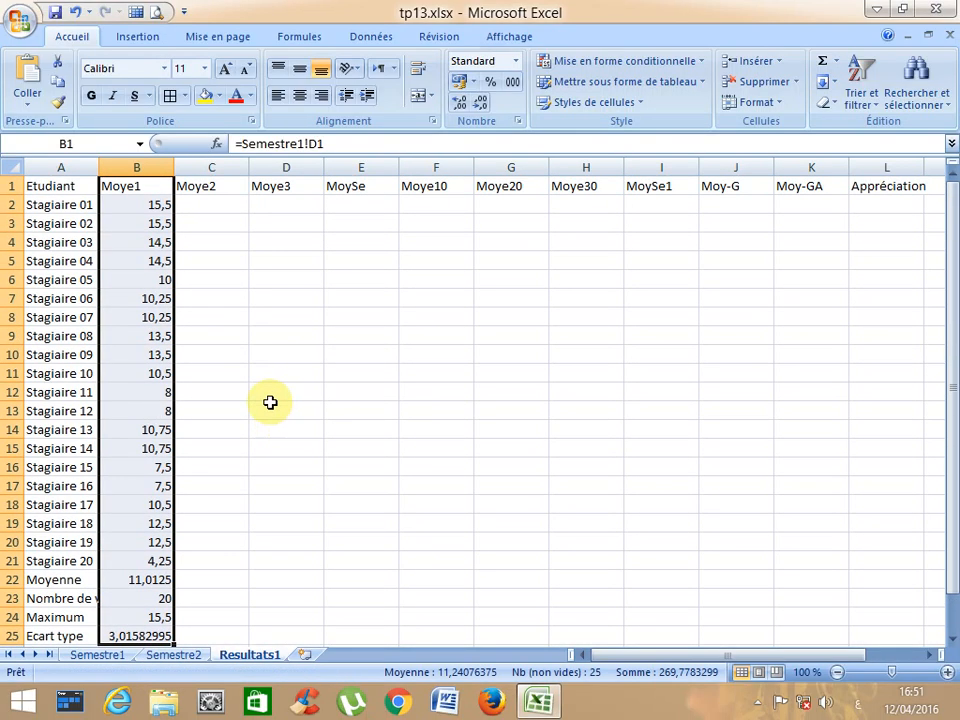
pyautogui.click(235, 188)
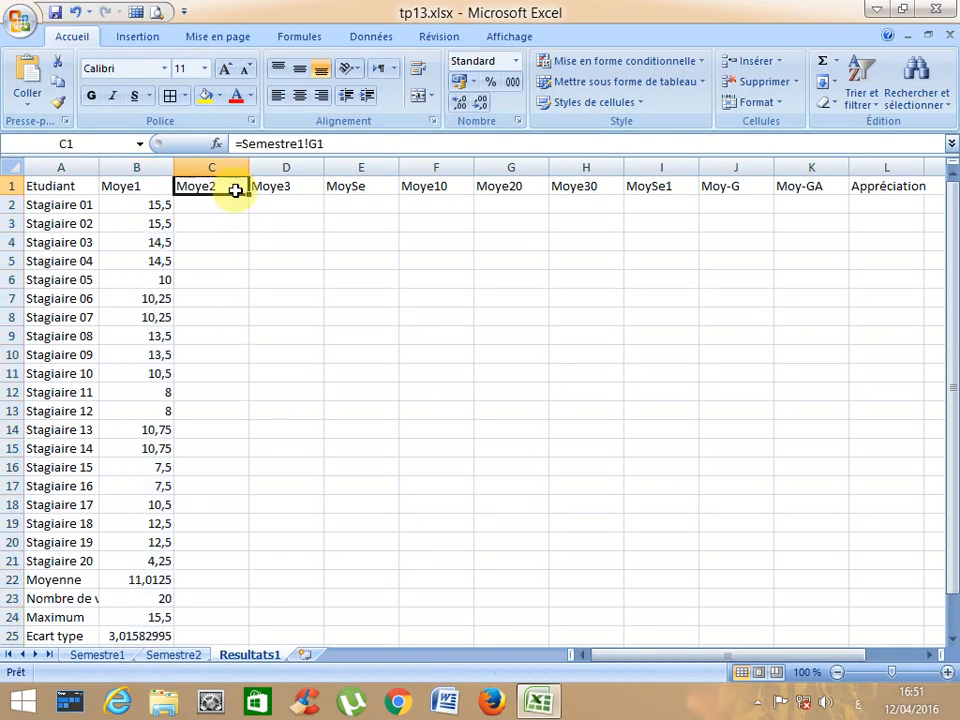
pyautogui.moveTo(247, 196); pyautogui.dragTo(242, 561)
pyautogui.scroll(2, 375, 357)
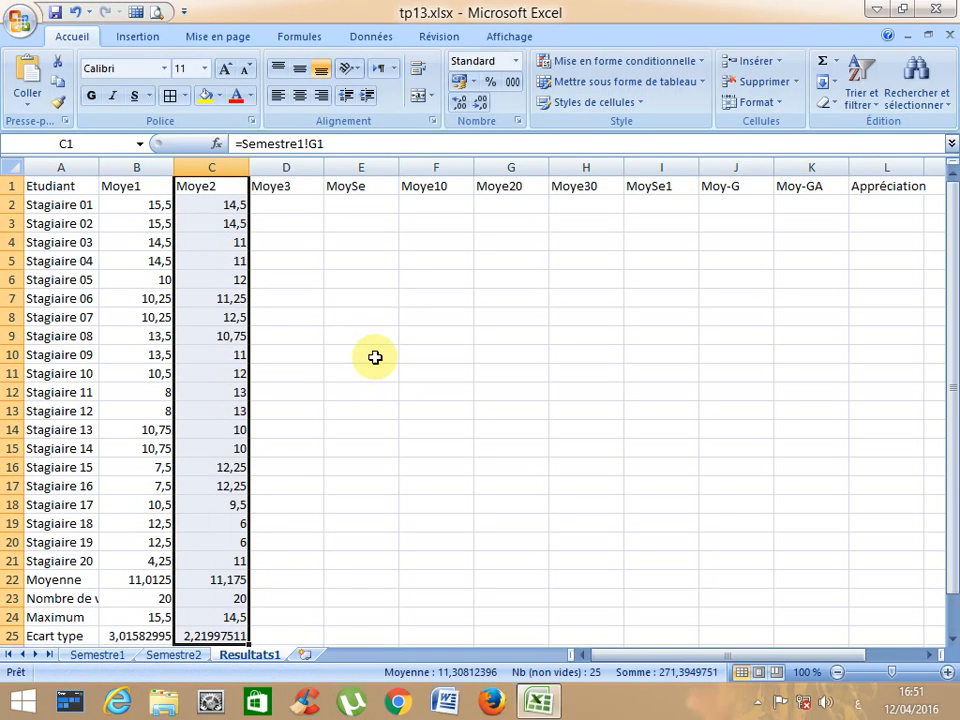
pyautogui.click(300, 189)
pyautogui.moveTo(320, 194); pyautogui.dragTo(309, 412)
# - Fill the first-semester average reference (MoySe) in E1 down through row 25
pyautogui.scroll(4, 365, 408)
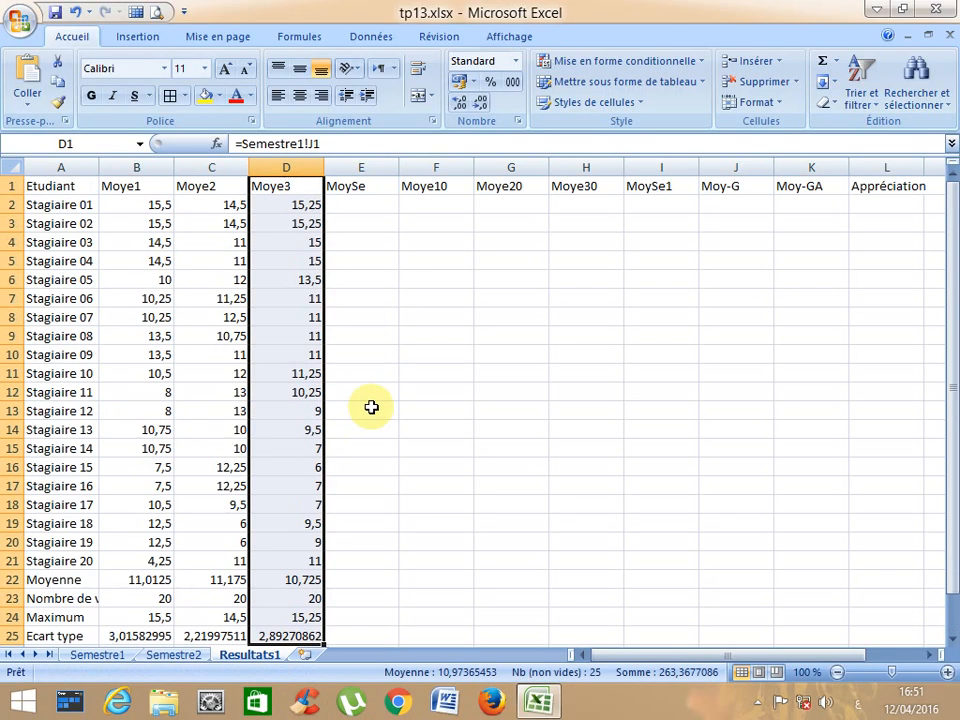
pyautogui.click(368, 188)
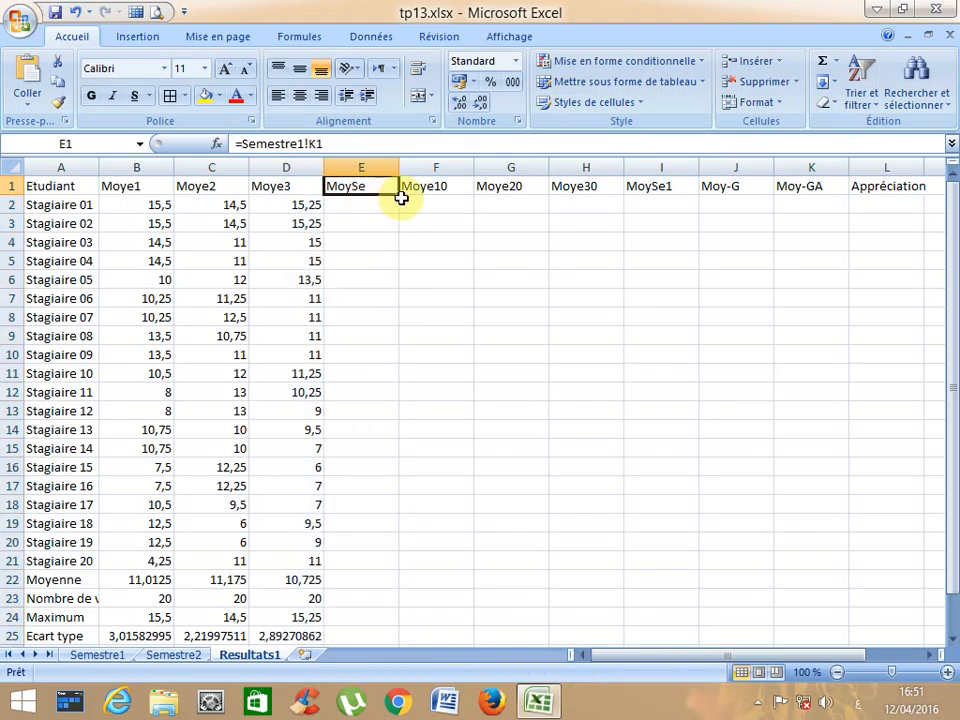
pyautogui.moveTo(396, 199); pyautogui.dragTo(383, 566)
# - Fill the Semestre2 references Moye10 and Moye20 in F1 and G1 down through row 25
pyautogui.scroll(2, 520, 293)
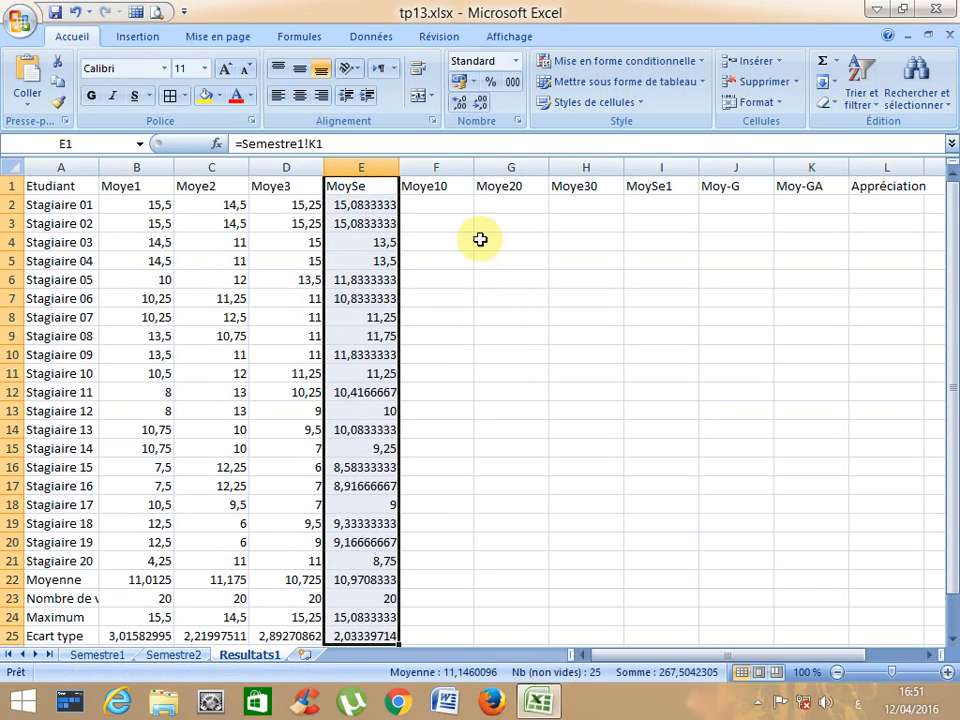
pyautogui.click(455, 192)
pyautogui.moveTo(476, 195); pyautogui.dragTo(459, 553)
pyautogui.scroll(2, 531, 439)
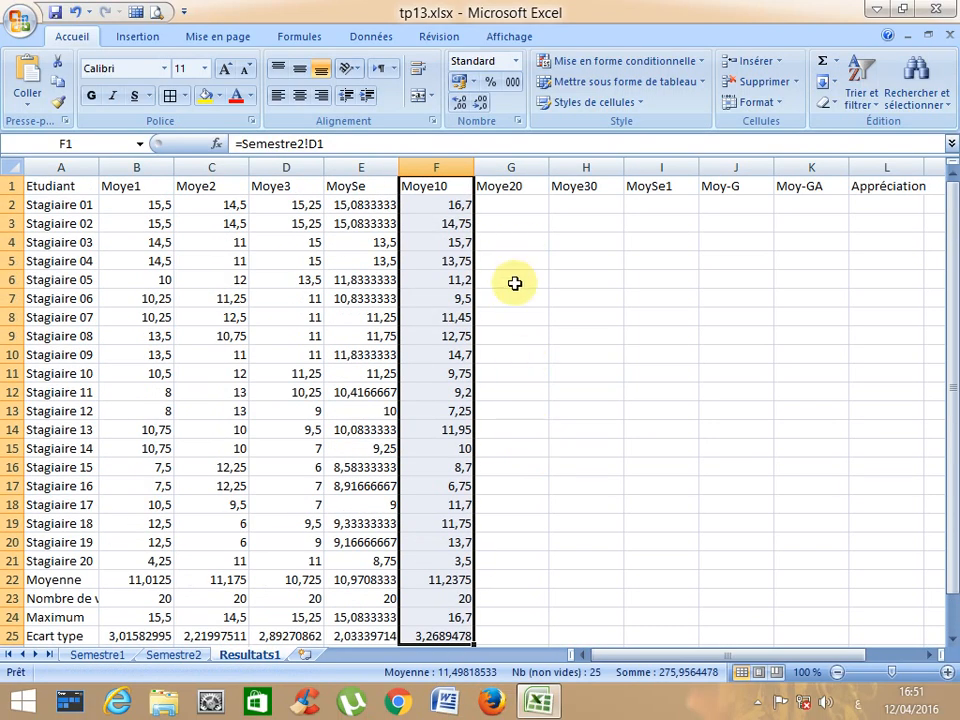
pyautogui.click(519, 191)
pyautogui.moveTo(552, 197); pyautogui.dragTo(572, 339)
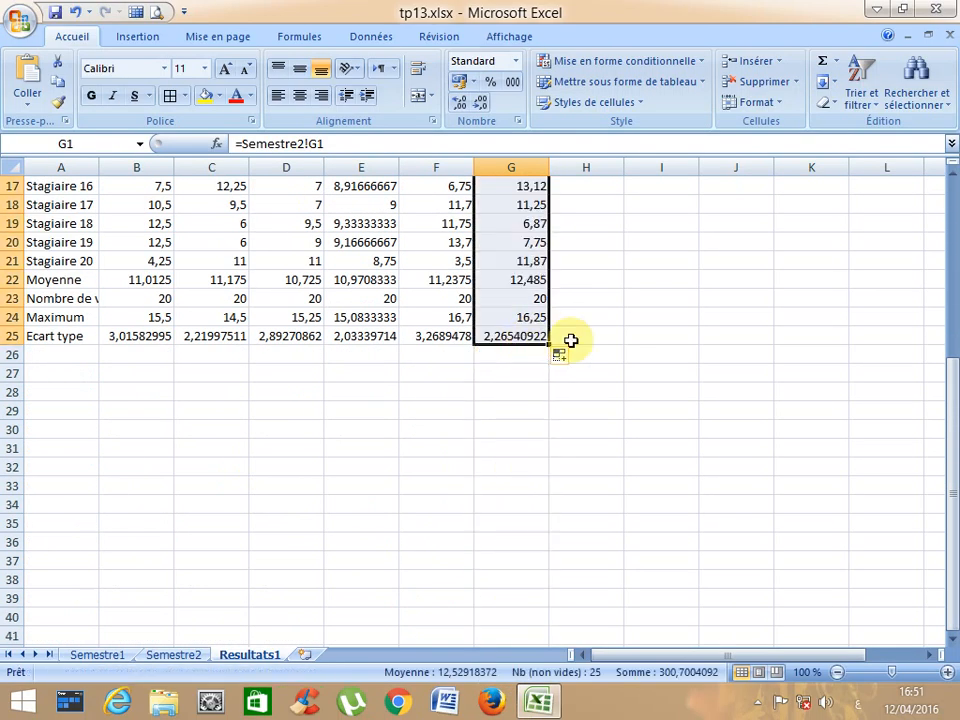
# - Fill the Moye30 and MoySe1 references in H1 and I1 down through row 25
pyautogui.scroll(5, 572, 339)
pyautogui.click(614, 189)
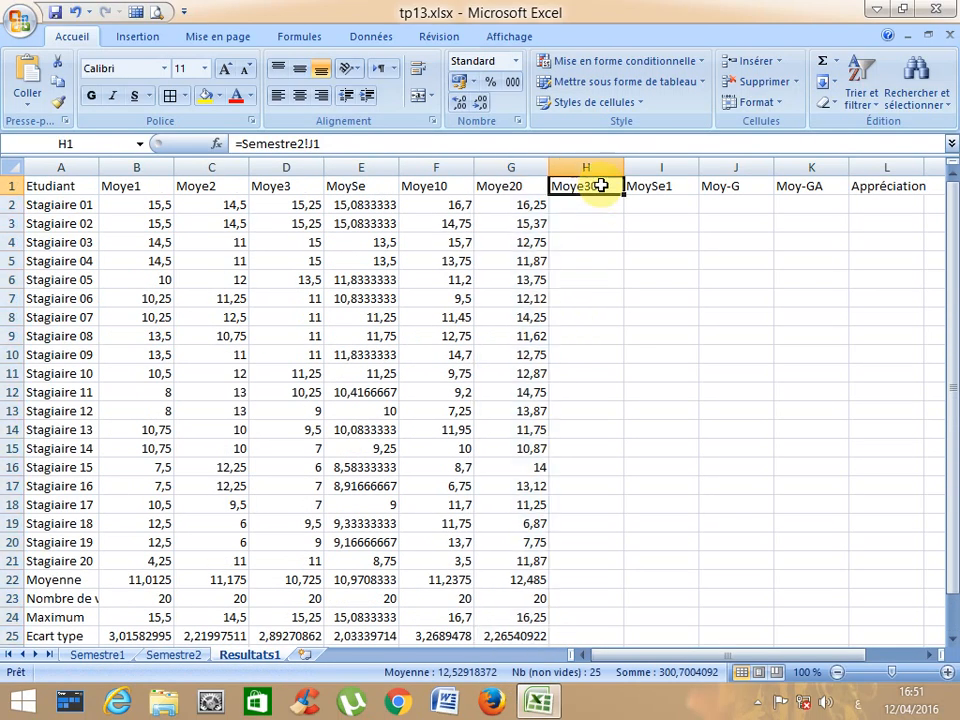
pyautogui.moveTo(621, 195); pyautogui.dragTo(618, 548)
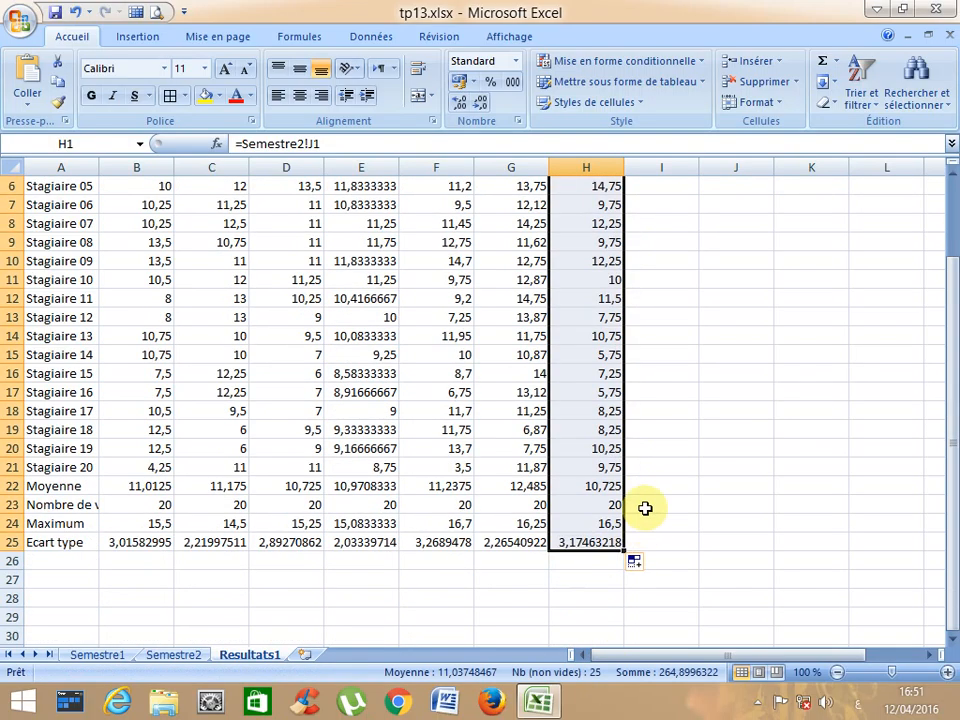
pyautogui.scroll(2, 649, 463)
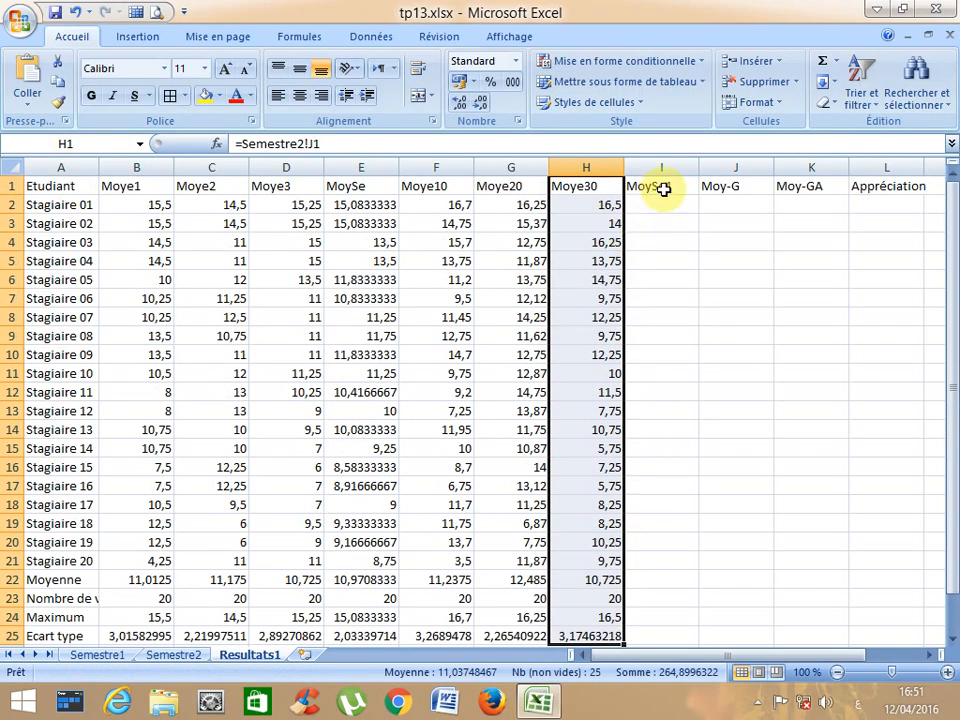
pyautogui.click(665, 190)
pyautogui.moveTo(697, 196); pyautogui.dragTo(709, 504)
pyautogui.scroll(3, 729, 405)
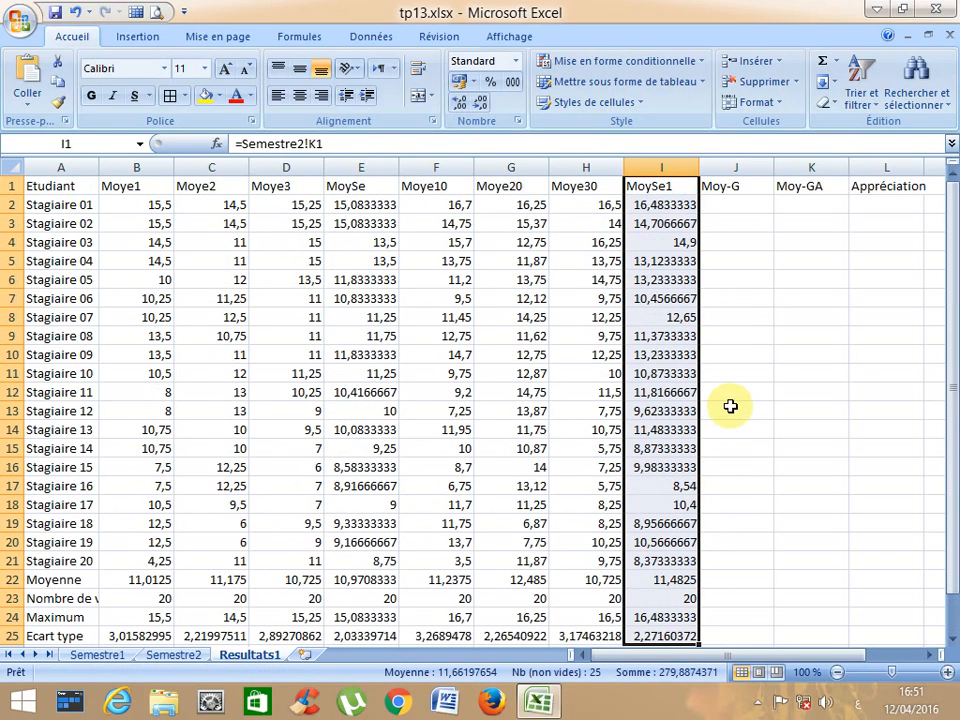
pyautogui.click(750, 194)
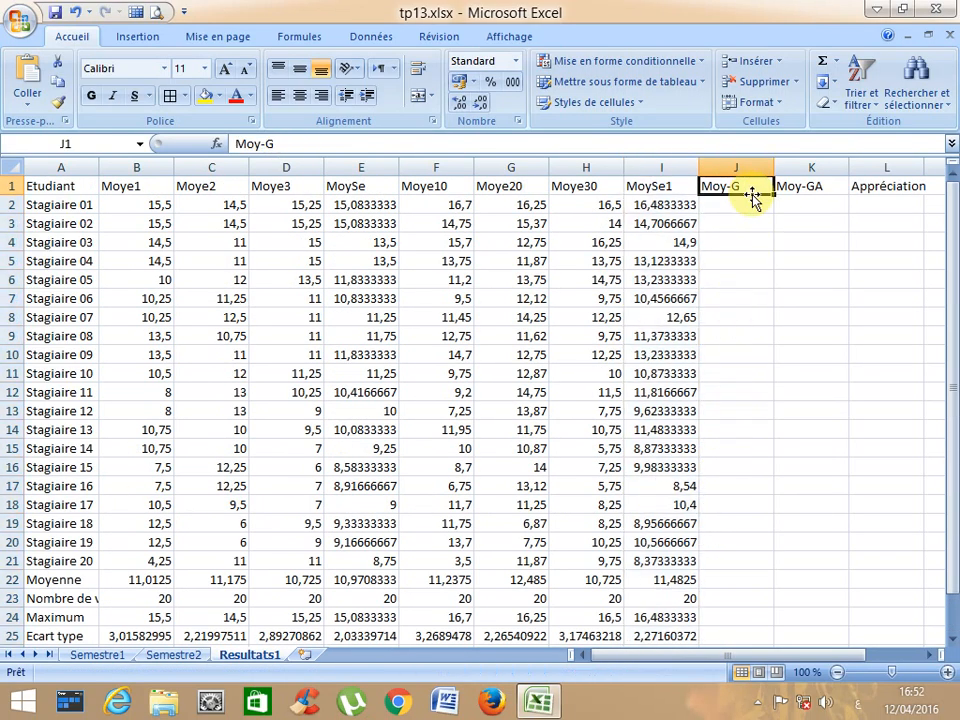
pyautogui.click(837, 672)
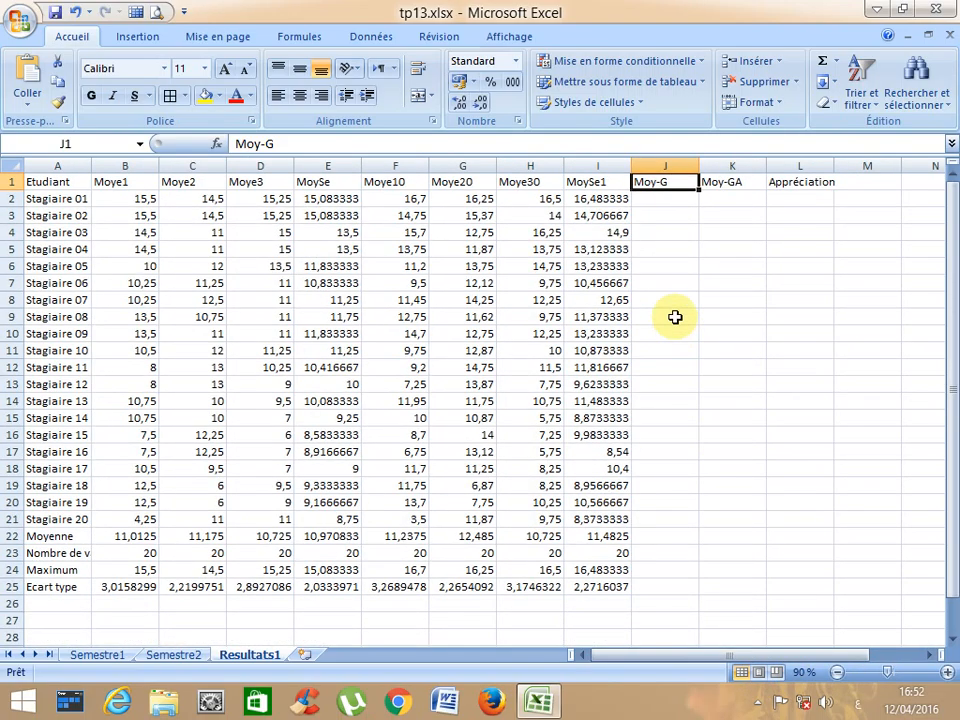
pyautogui.click(668, 203)
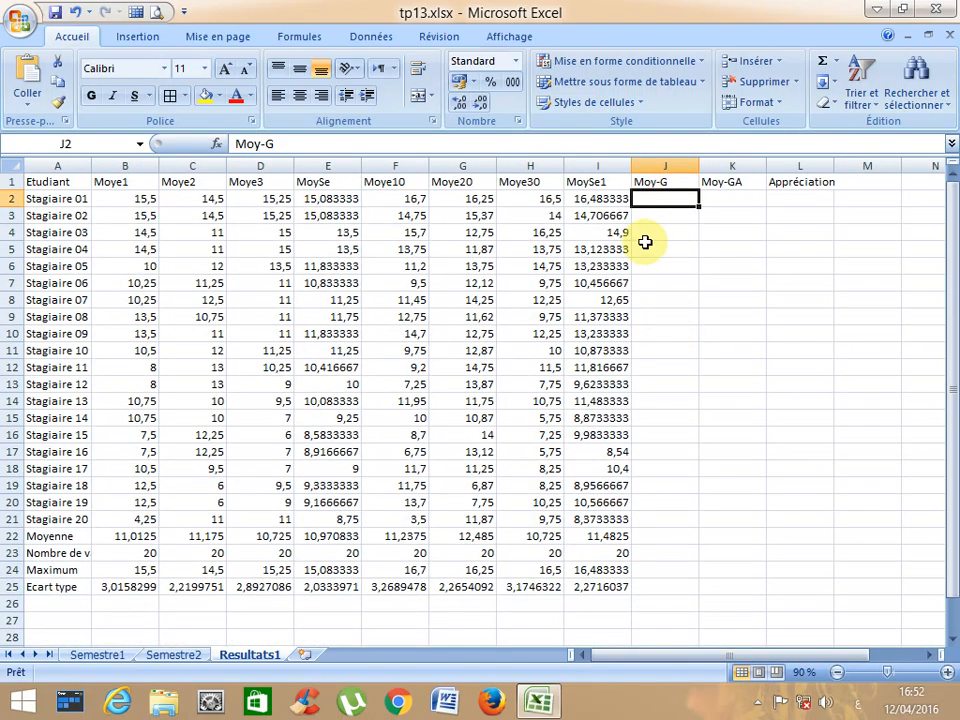
pyautogui.click(671, 185)
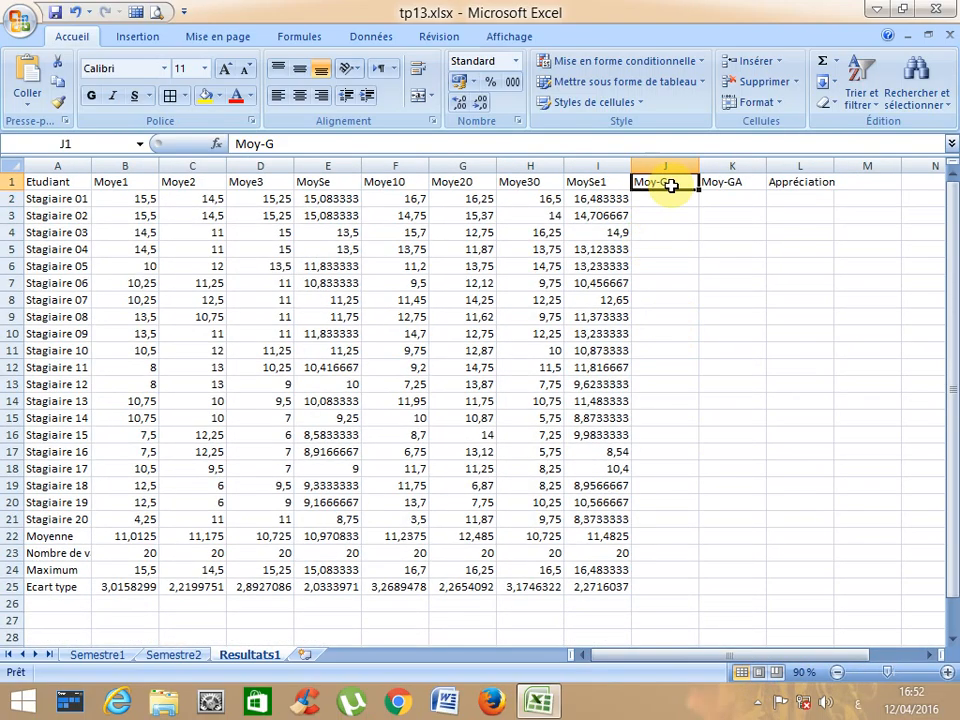
pyautogui.click(588, 184)
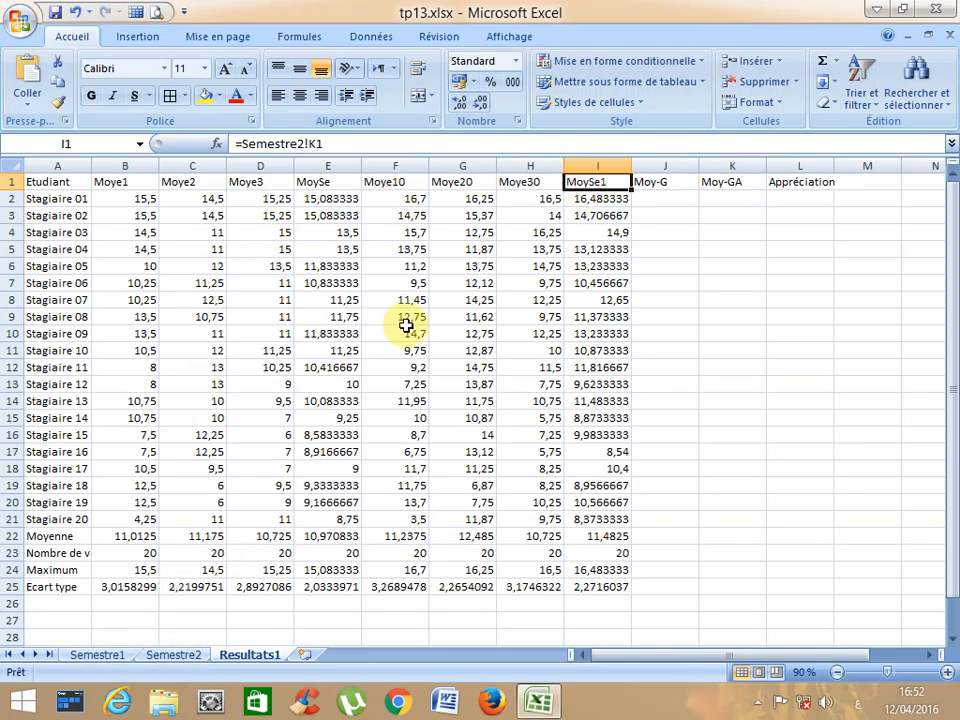
# - Format the values in B2:I25 as numbers with two decimals and centre them horizontally
pyautogui.moveTo(135, 203); pyautogui.dragTo(592, 587)
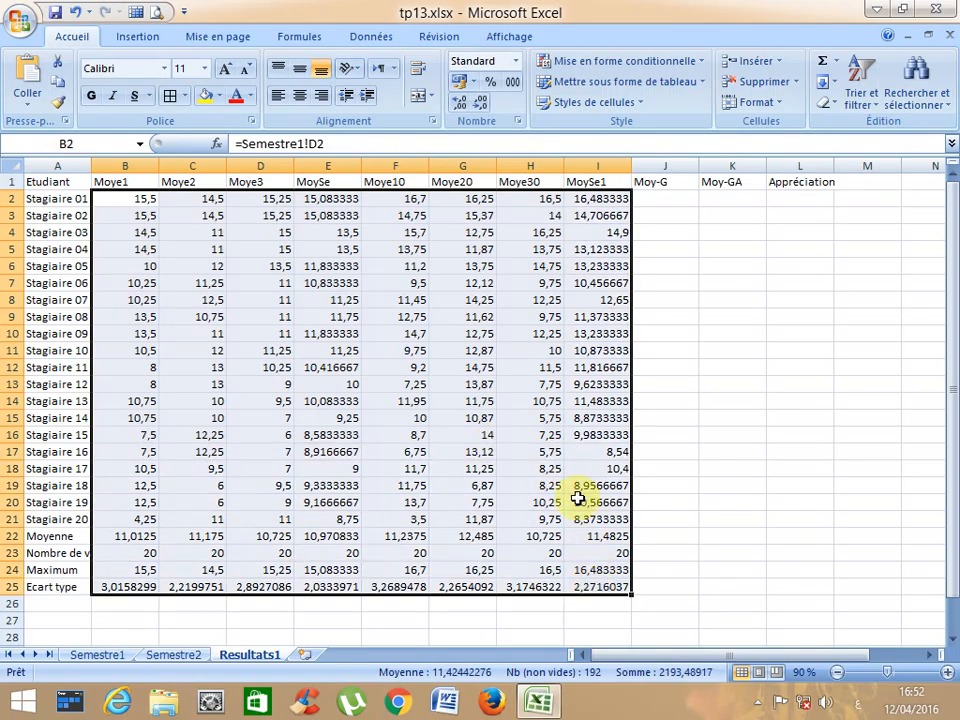
pyautogui.click(466, 104)
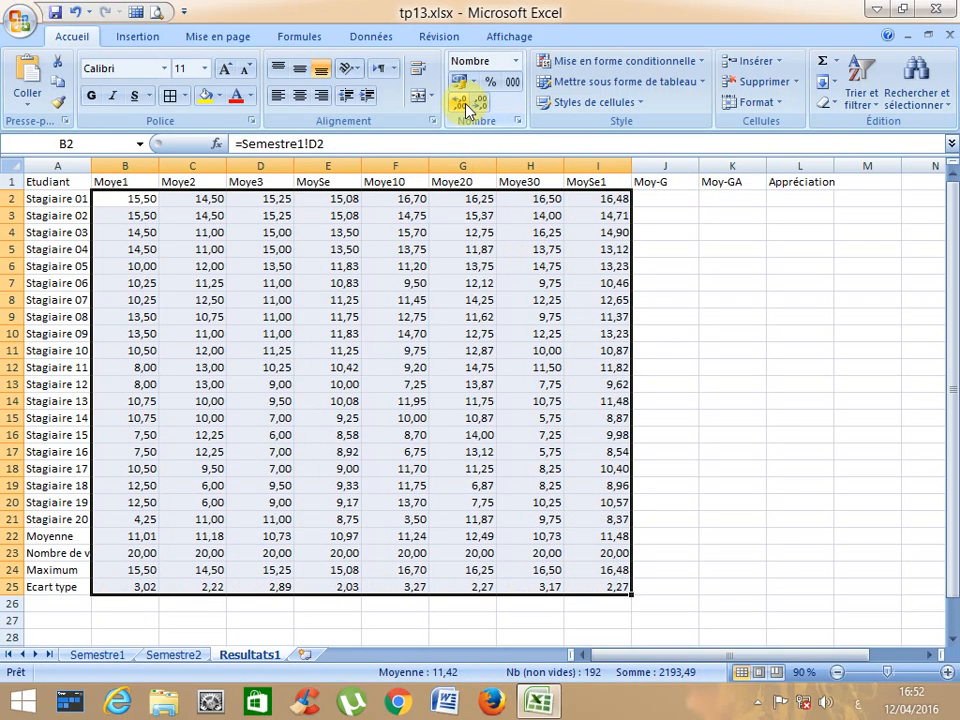
pyautogui.click(300, 95)
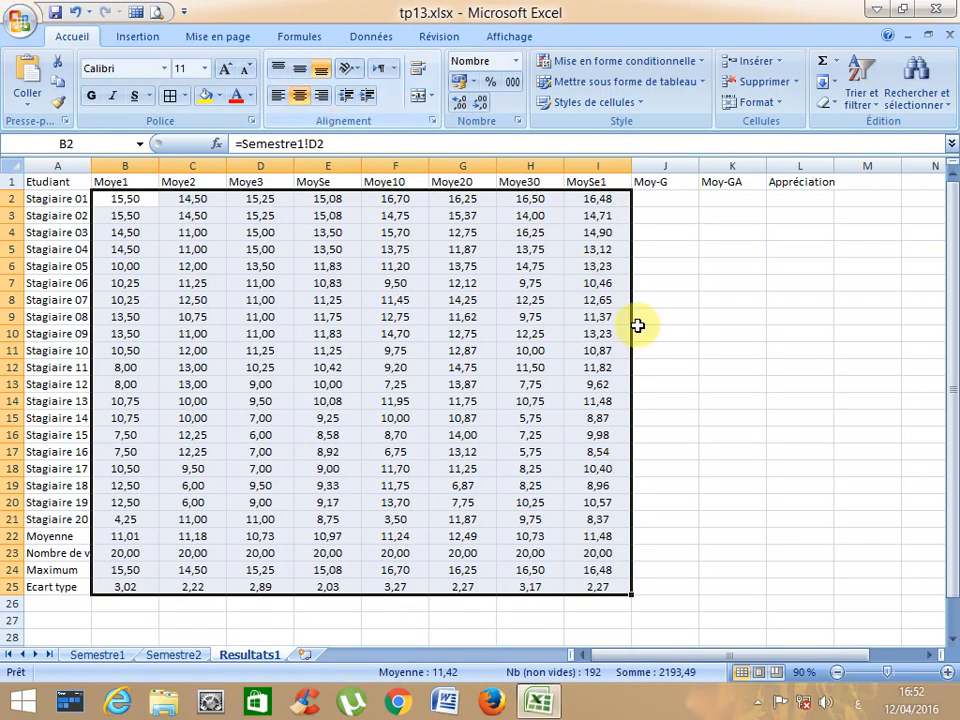
pyautogui.click(677, 315)
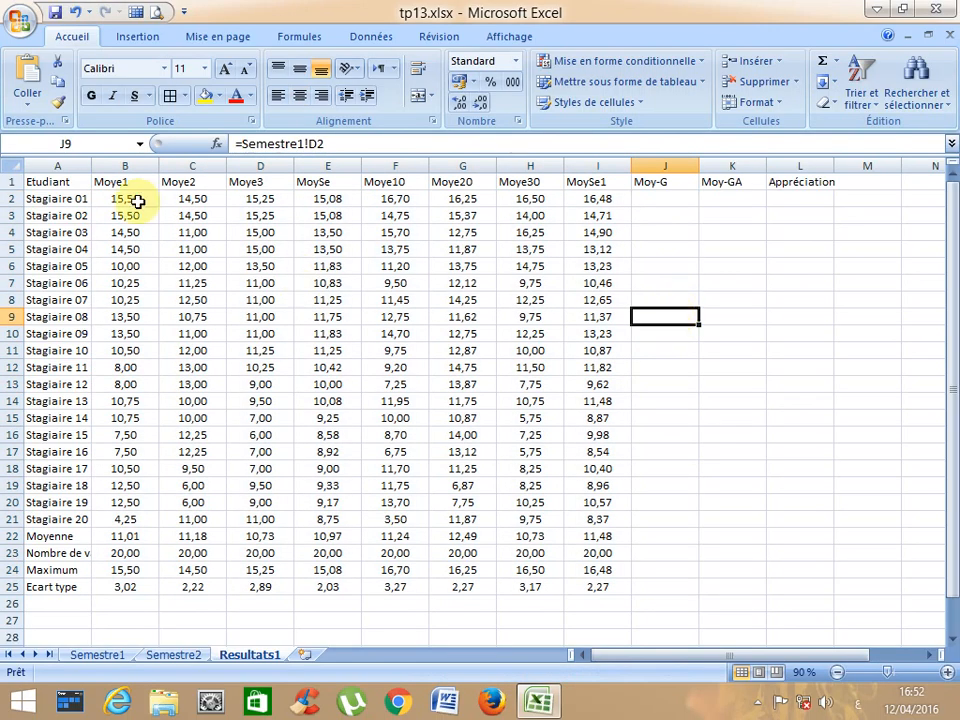
# - Auto-fit the widths of column A and the Appréciation column L to their contents
pyautogui.doubleClick(92, 165)
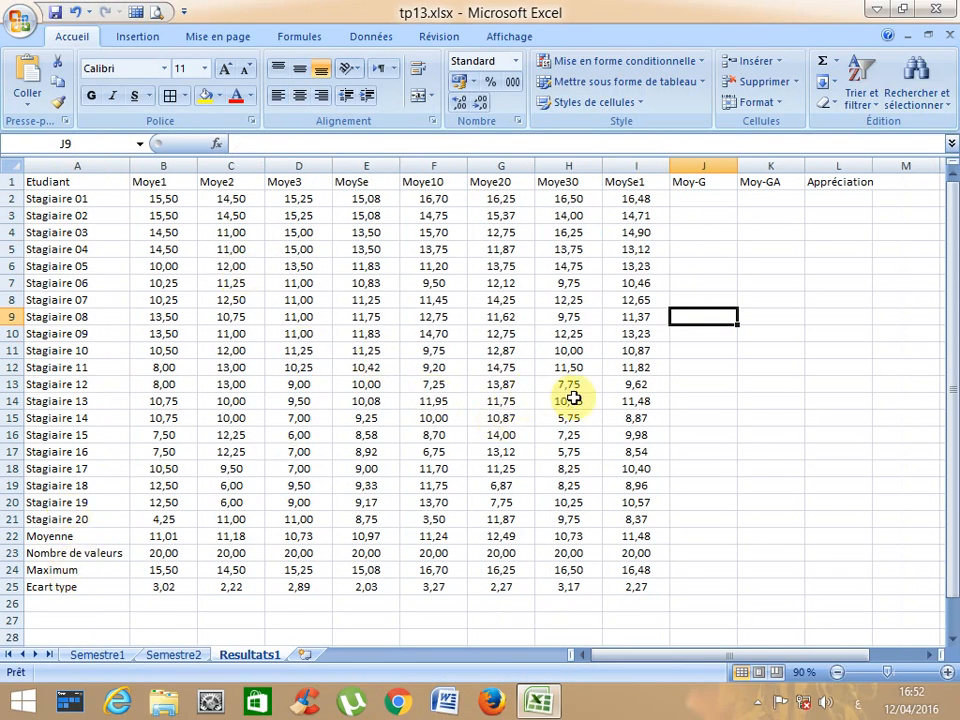
pyautogui.click(705, 206)
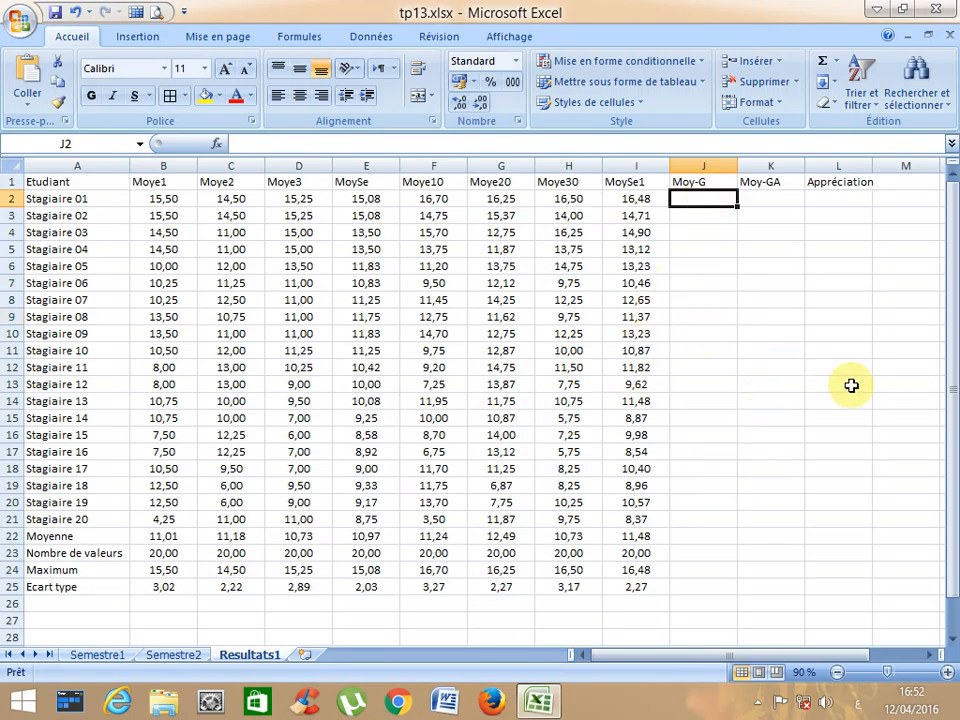
pyautogui.doubleClick(872, 166)
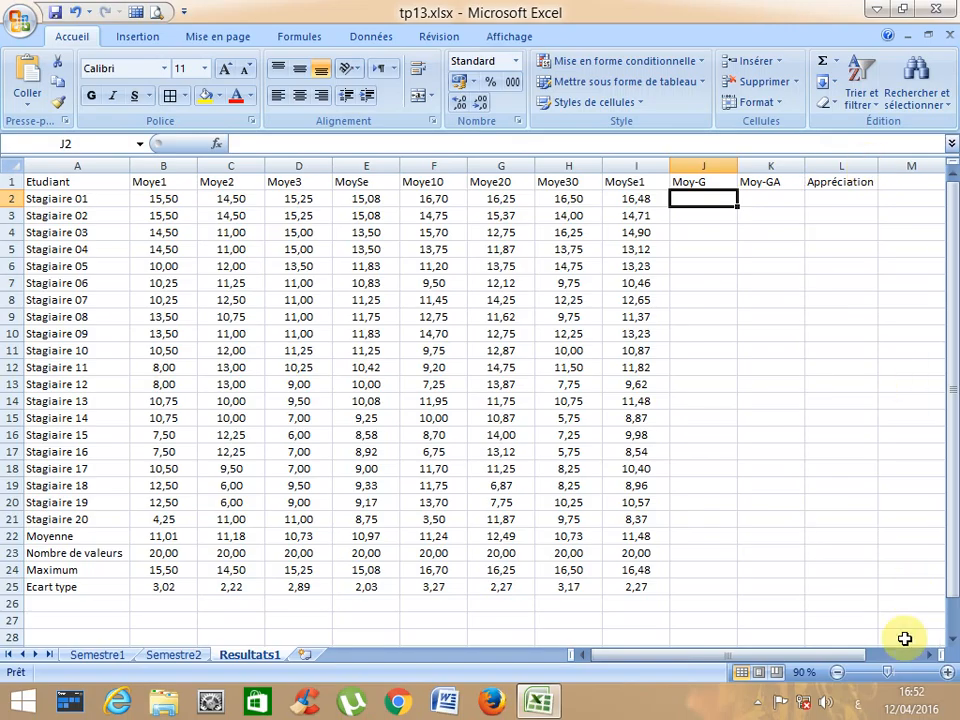
pyautogui.click(837, 672)
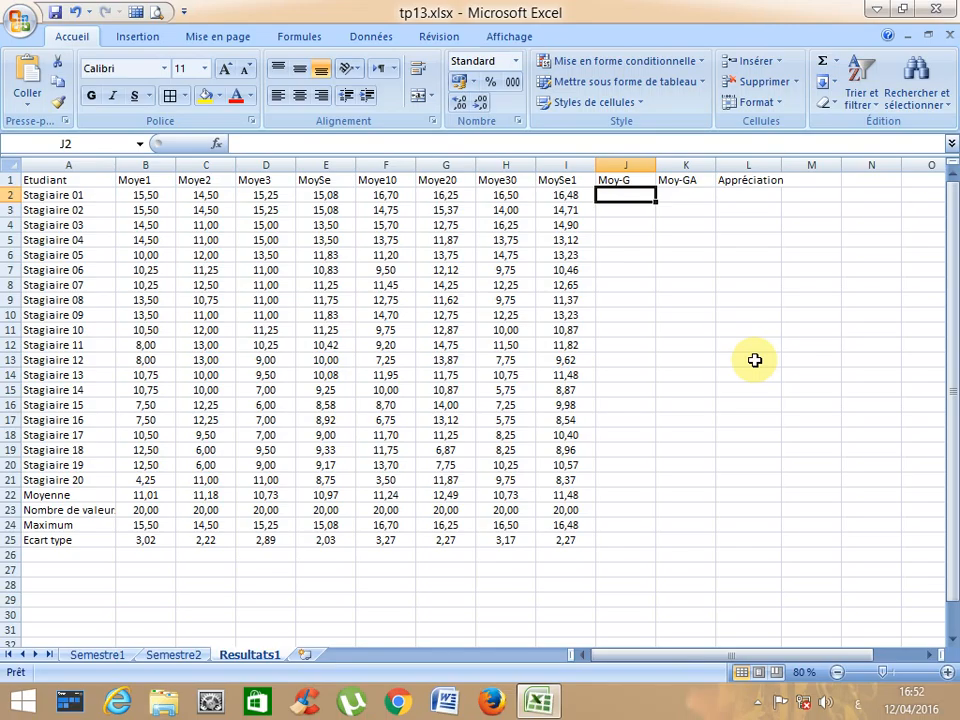
pyautogui.click(921, 180)
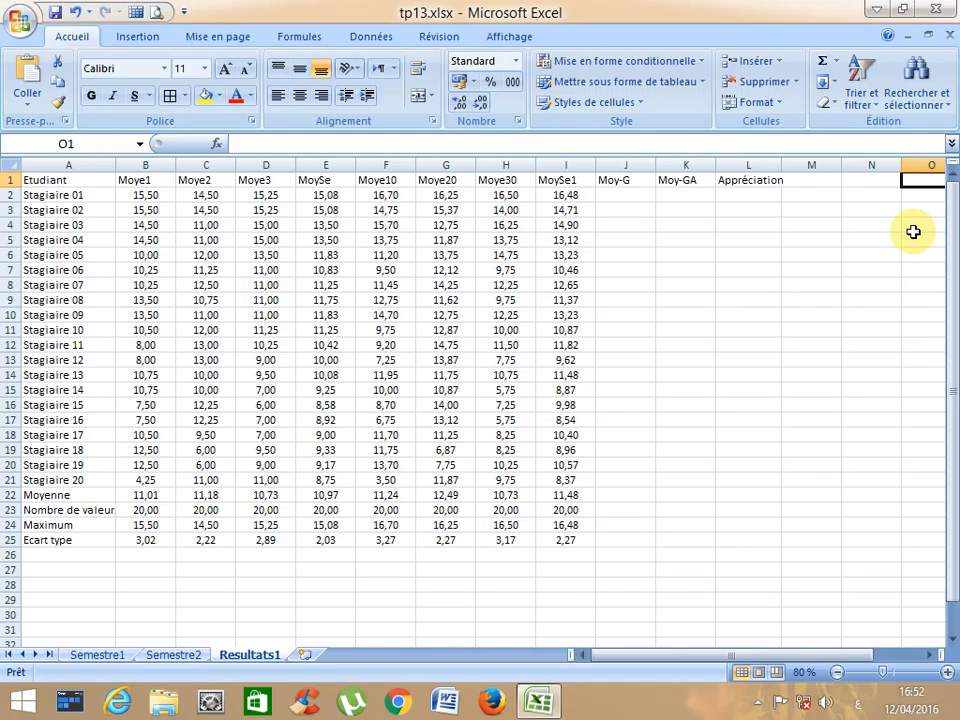
pyautogui.write('2ء5')
pyautogui.press('Return')
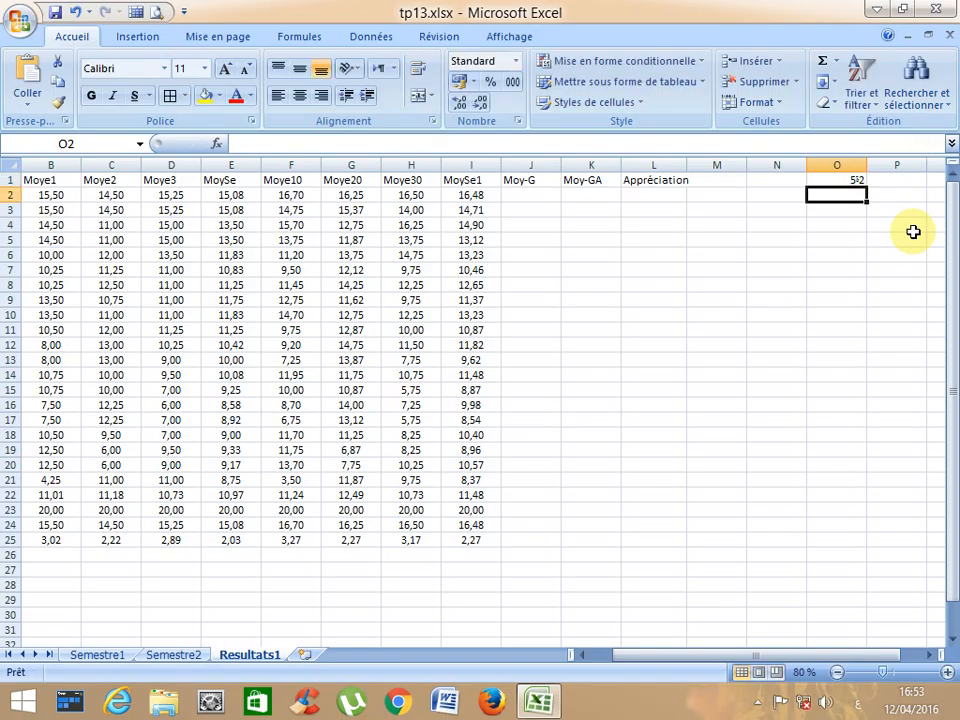
# - Replace the entry in cell O1 with 2,5, using the French keyboard layout for the decimal comma
pyautogui.press('Up')
pyautogui.write('2ء')
pyautogui.press('BackSpace')
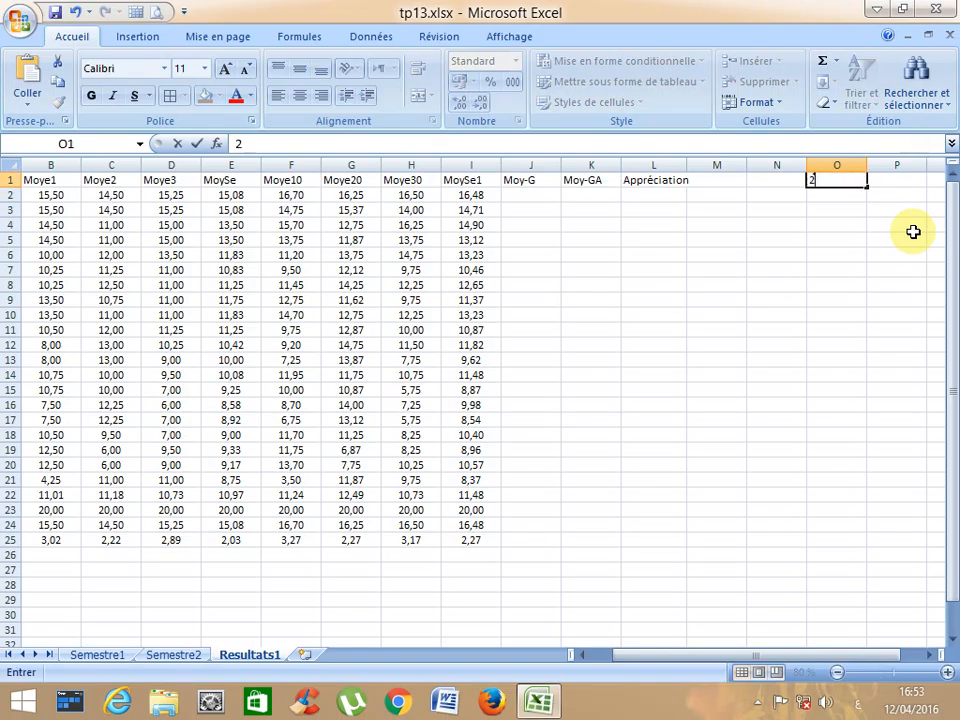
pyautogui.hotkey('alt', 'shift')
pyautogui.write(',5')
pyautogui.press('Return')
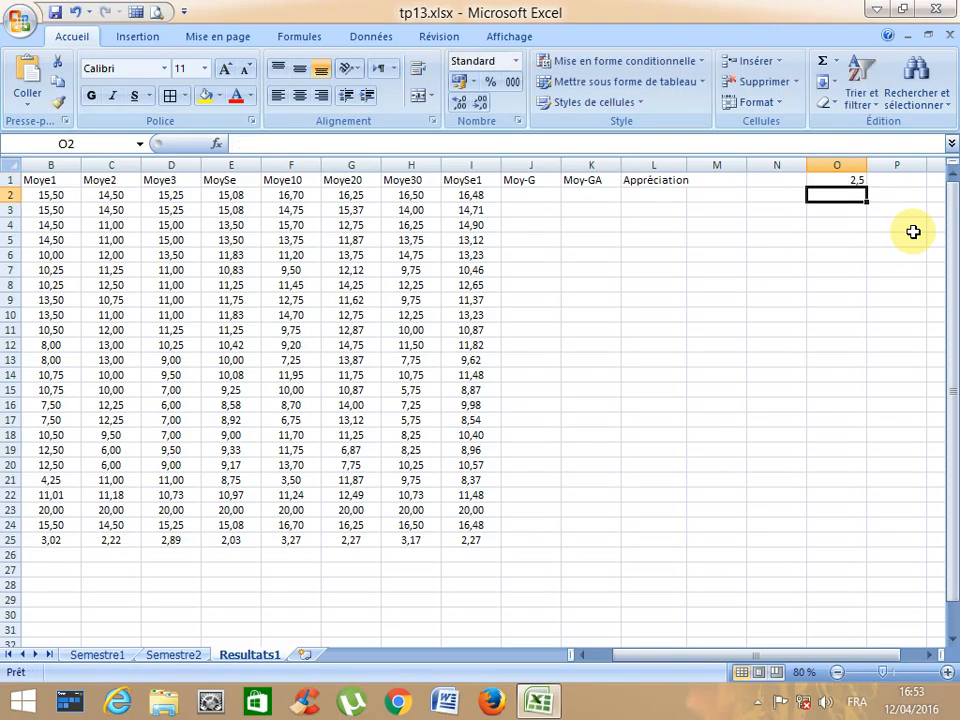
# - Enter 3,5 in cell O2 and apply all borders to cells O1:O2
pyautogui.write('3')
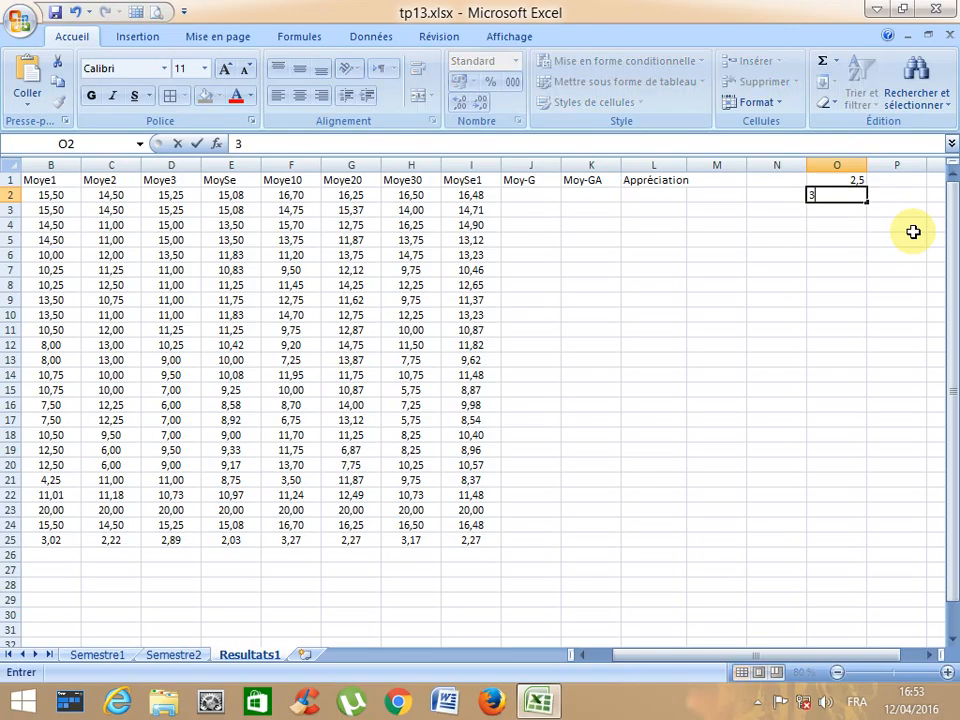
pyautogui.write(',5')
pyautogui.press('Return')
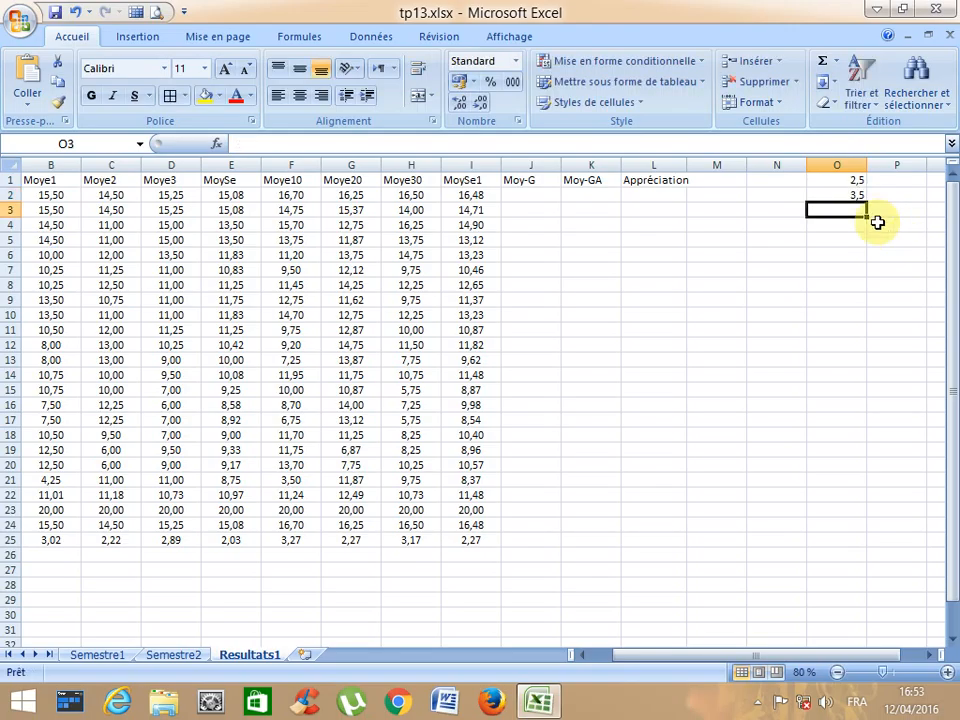
pyautogui.moveTo(842, 182); pyautogui.dragTo(846, 195)
pyautogui.click(170, 95)
# - Start the Moy-G formula in J2 with E2 multiplied by the absolute reference $O$1, enclosed in parentheses
pyautogui.click(512, 195)
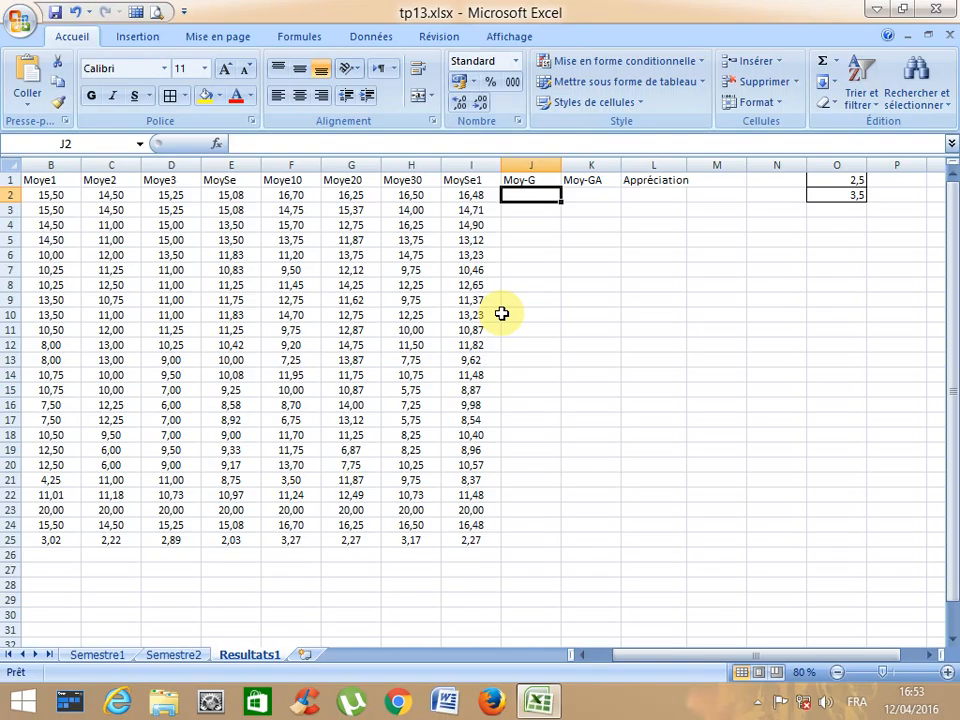
pyautogui.write('=(')
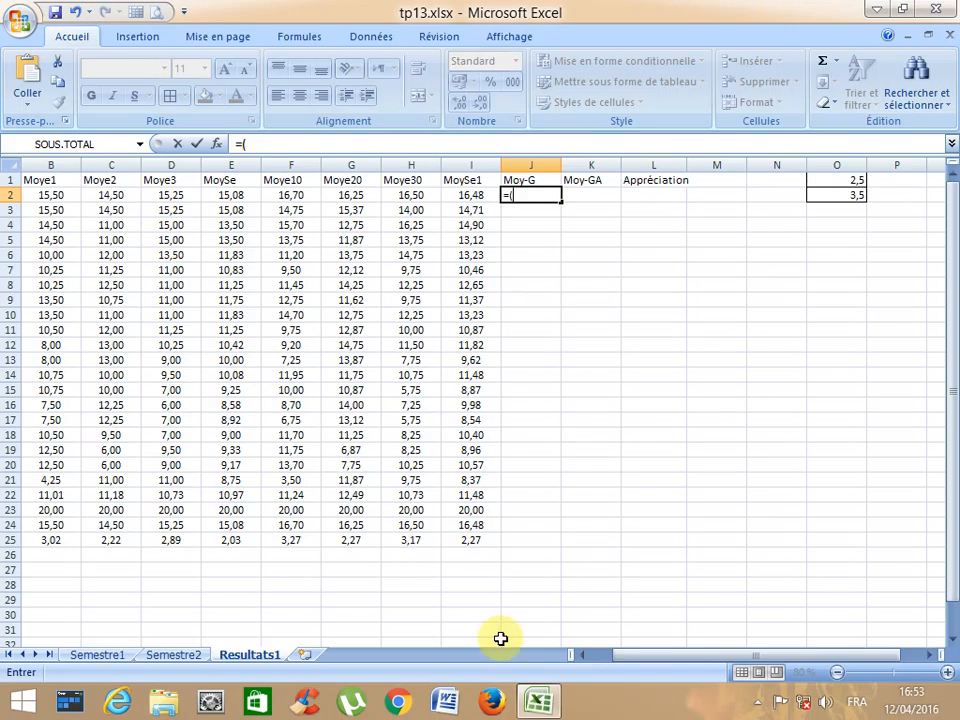
pyautogui.click(584, 656)
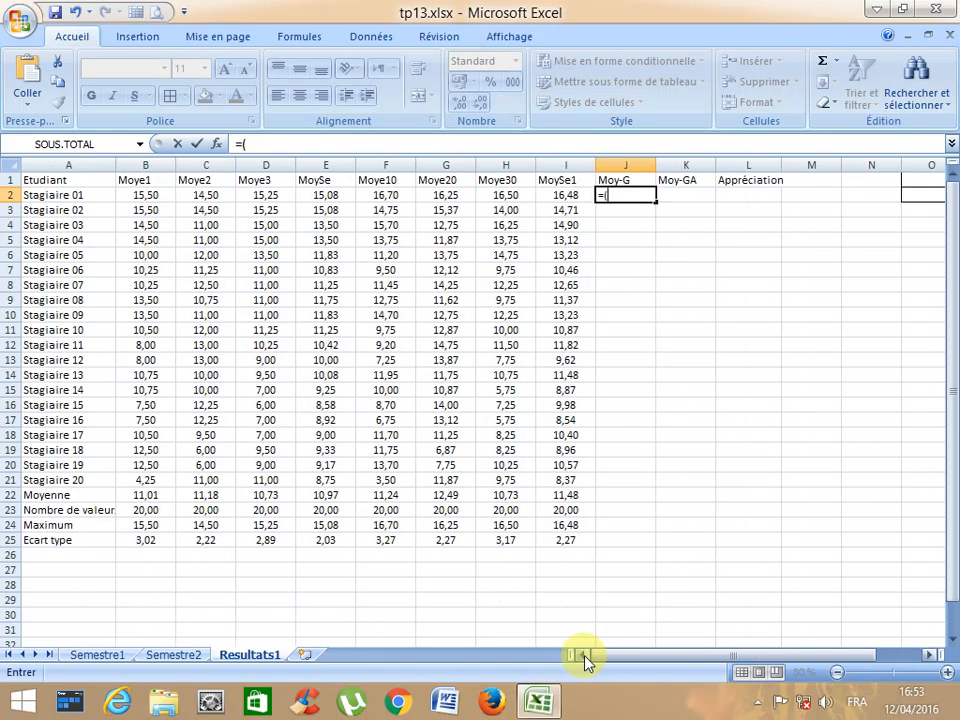
pyautogui.click(315, 197)
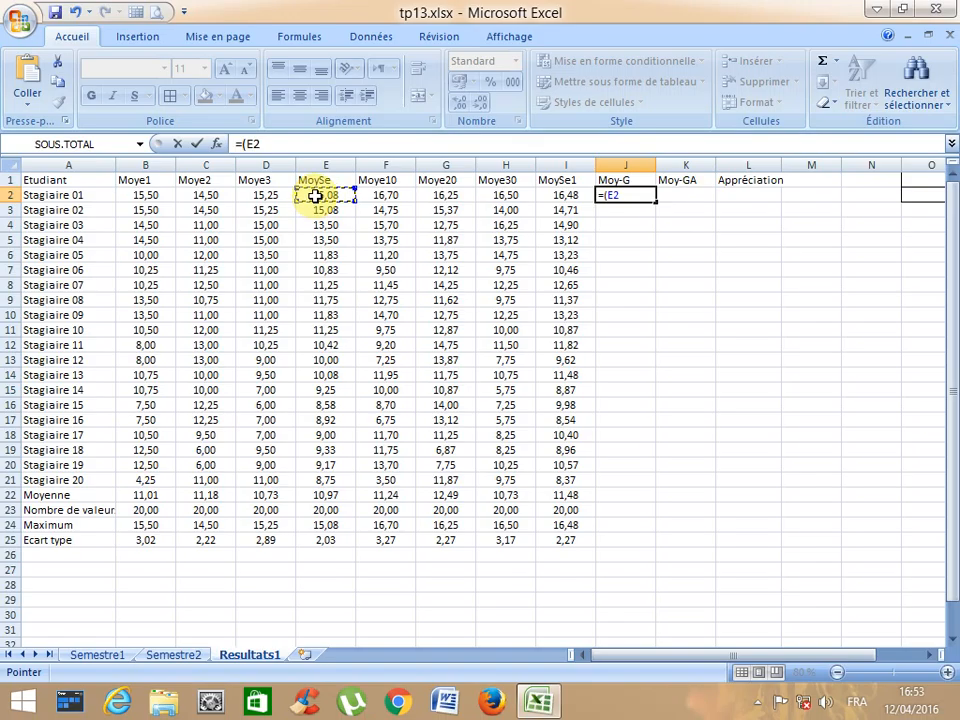
pyautogui.write('*')
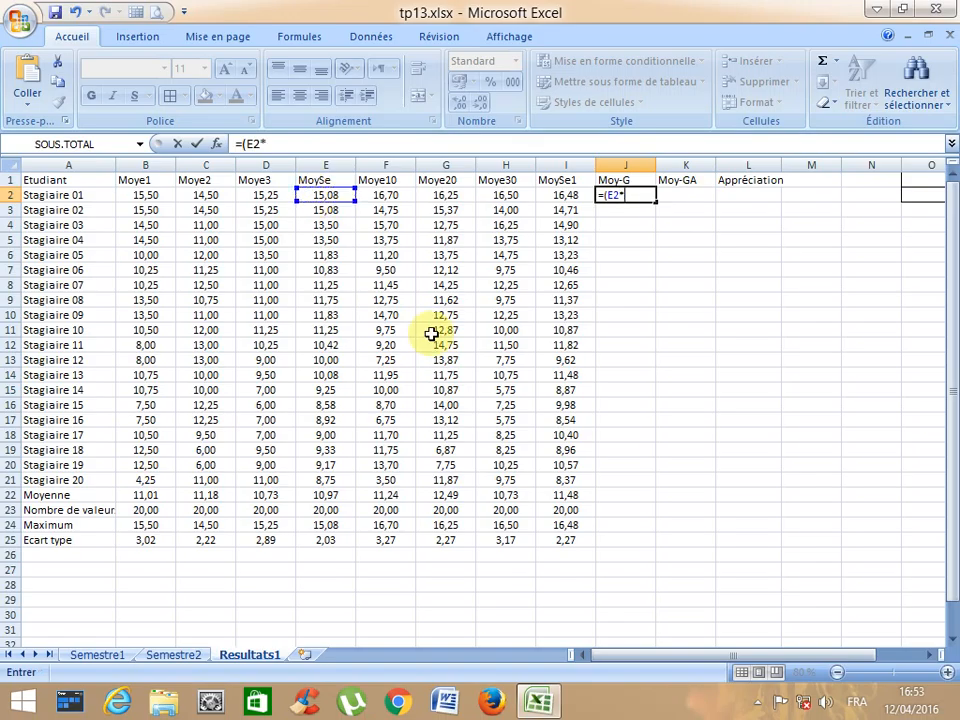
pyautogui.click(930, 657)
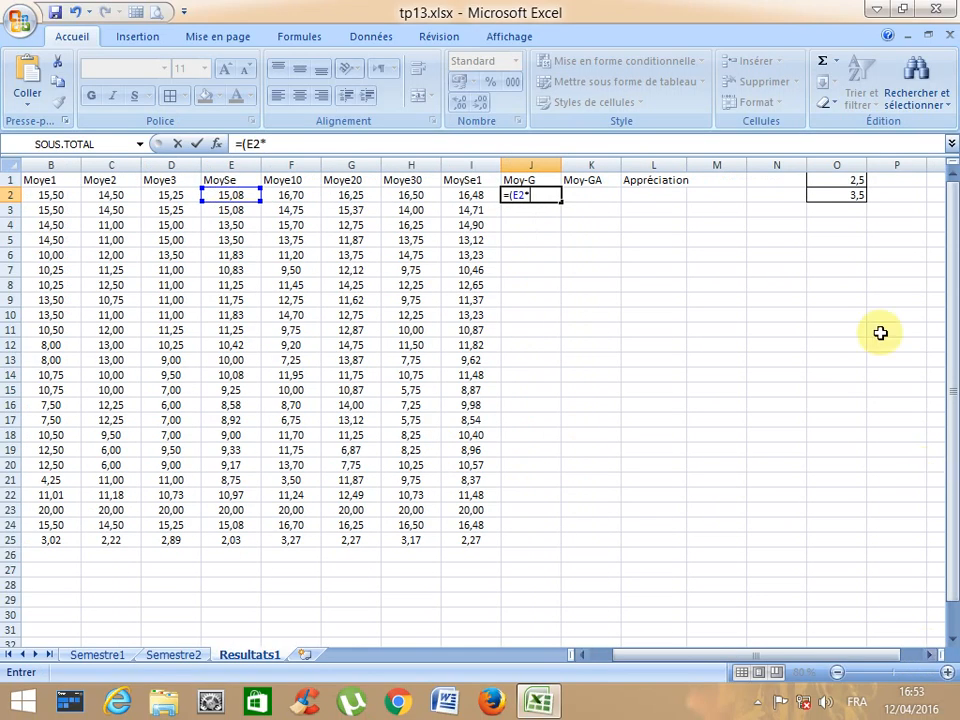
pyautogui.click(838, 180)
pyautogui.click(280, 143)
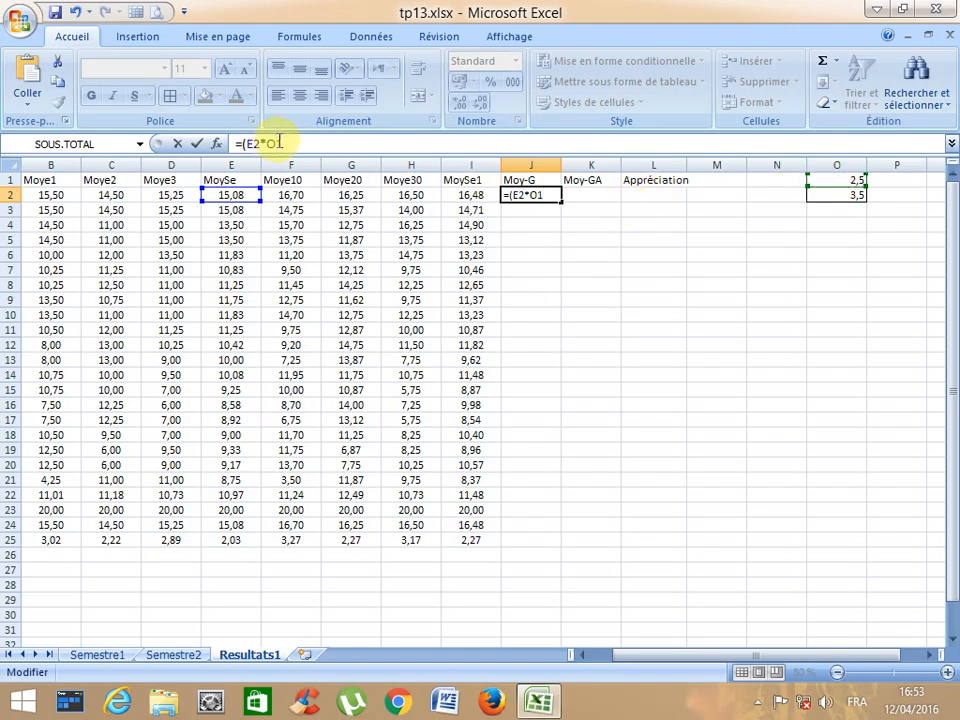
pyautogui.press('F4')
pyautogui.click(328, 143)
# - Complete the J2 formula as =((E2*$O$1)+(I2*$O$2))/6
pyautogui.write(')+(')
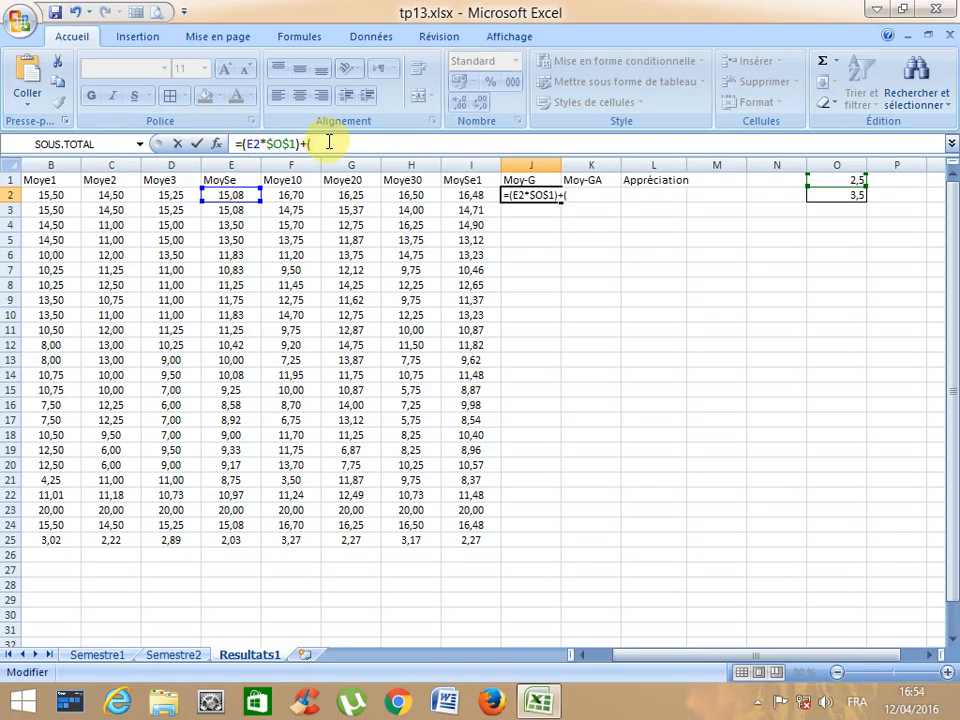
pyautogui.click(457, 197)
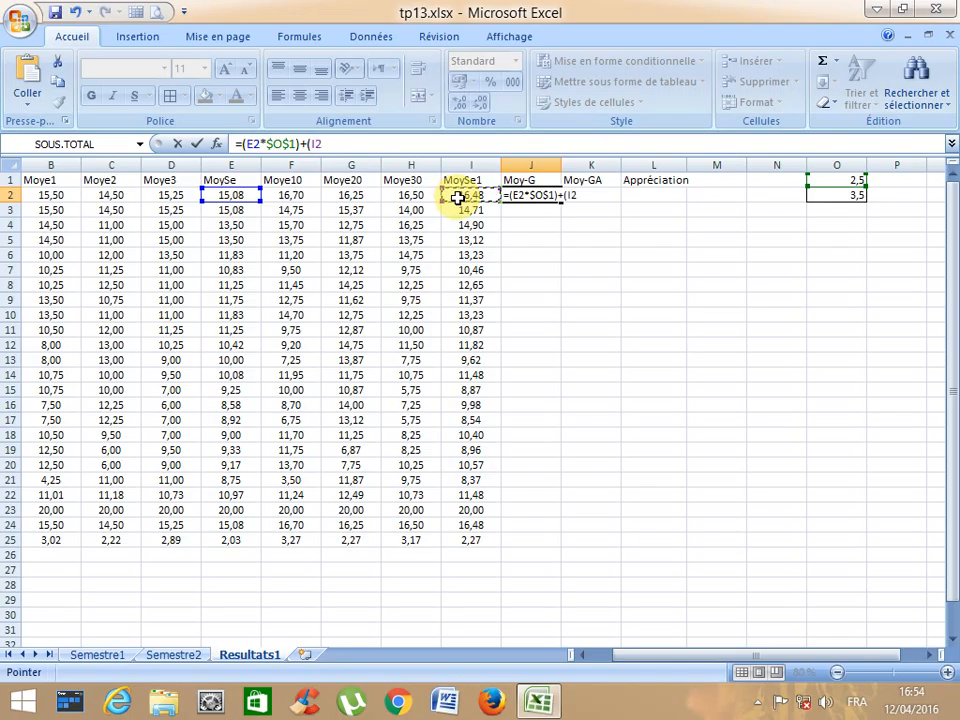
pyautogui.write('*')
pyautogui.click(824, 197)
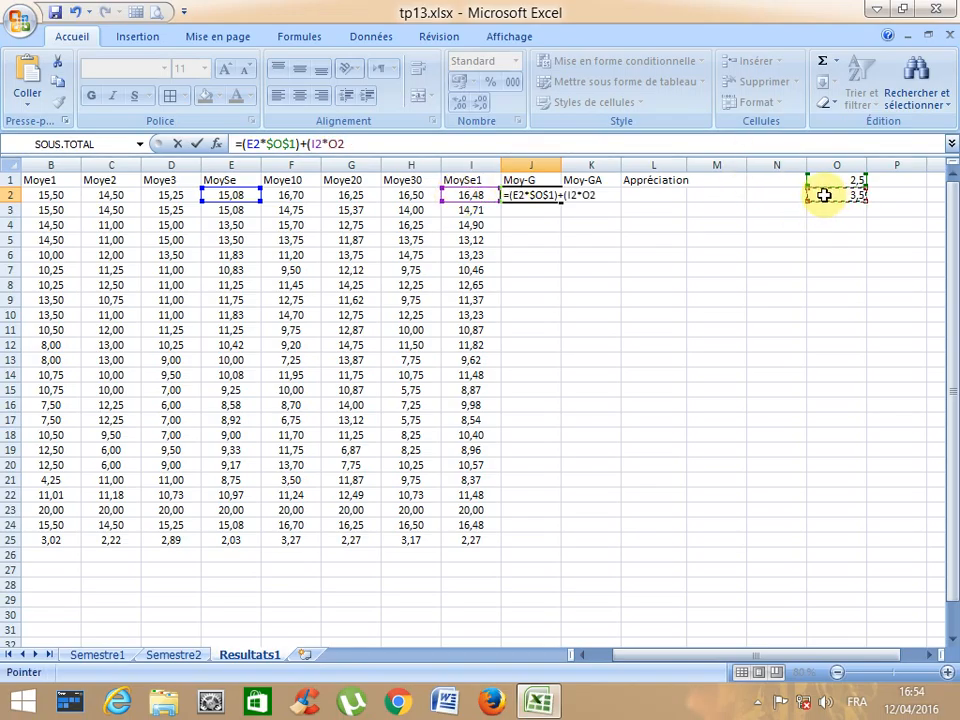
pyautogui.click(340, 143)
pyautogui.press('F4')
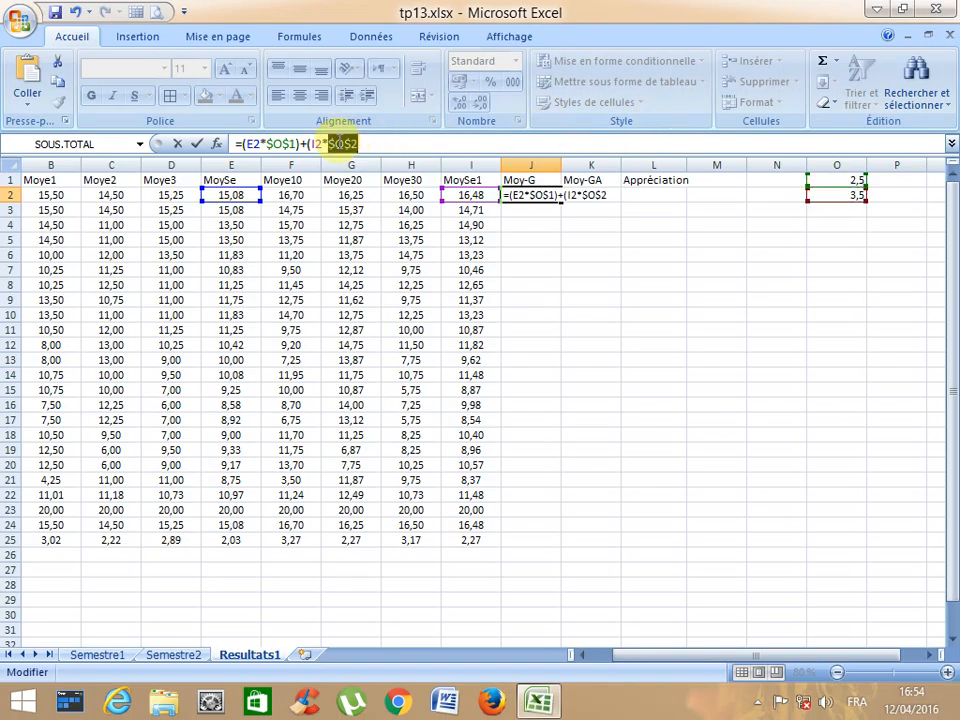
pyautogui.click(362, 143)
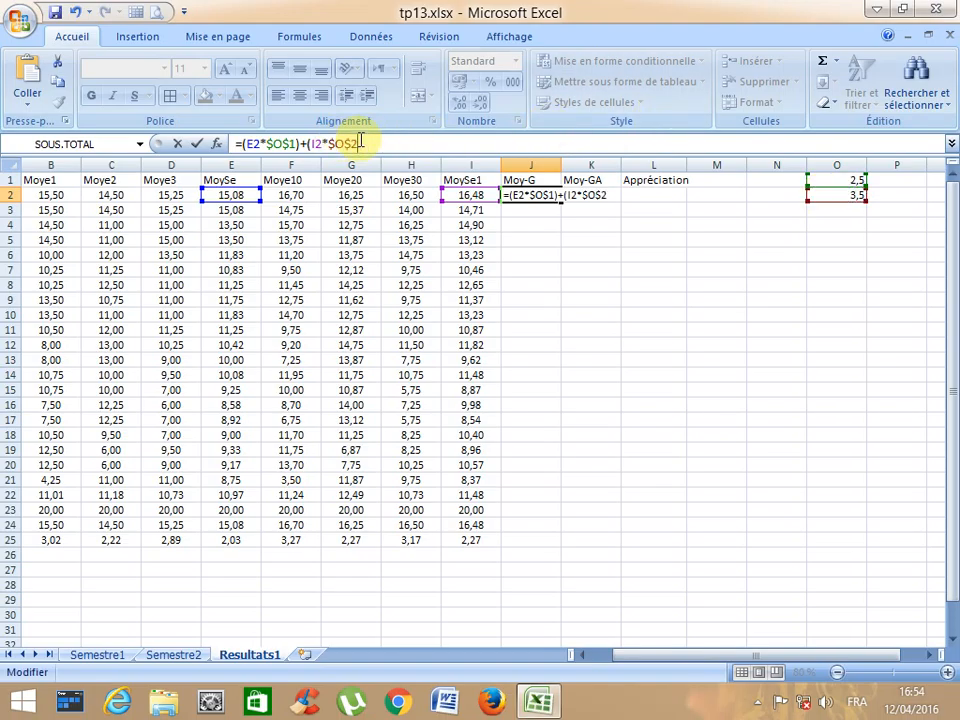
pyautogui.write(')+')
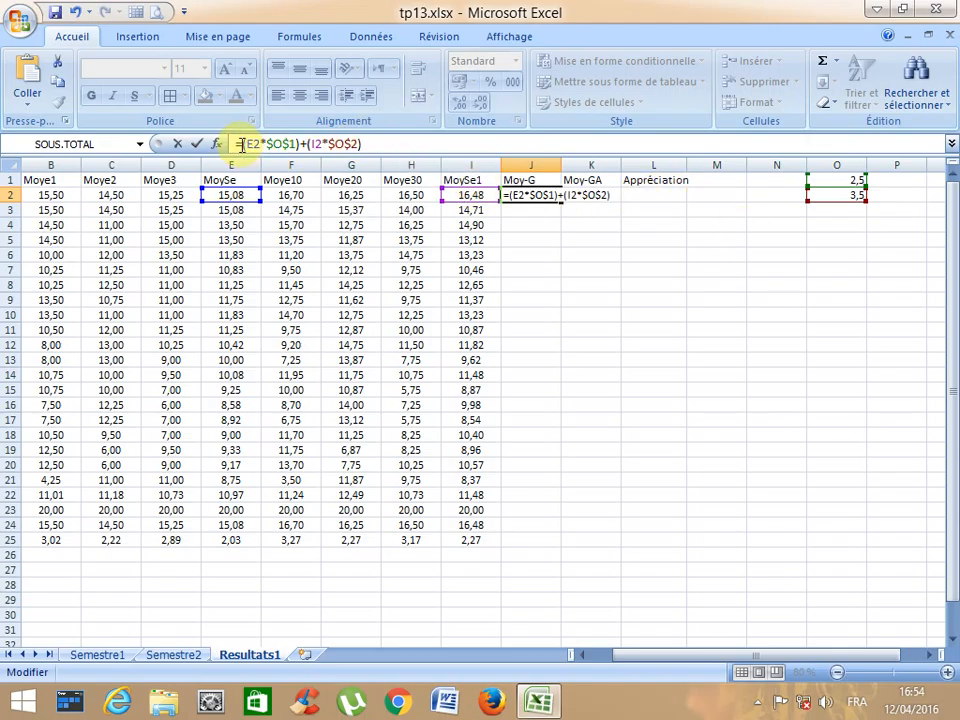
pyautogui.write('(')
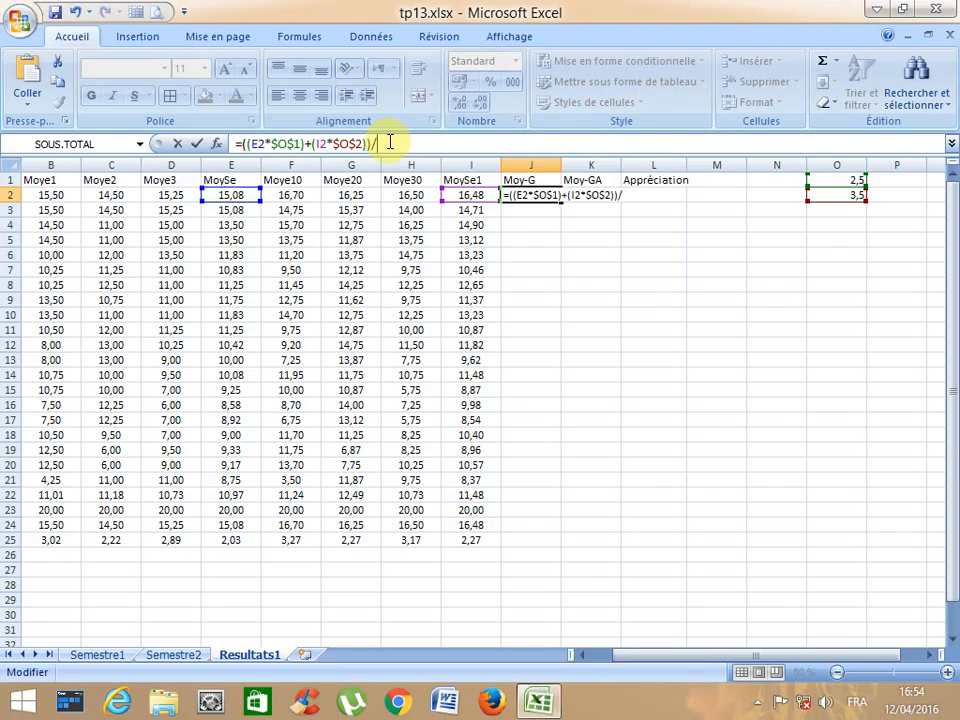
pyautogui.write('6')
pyautogui.press('Return')
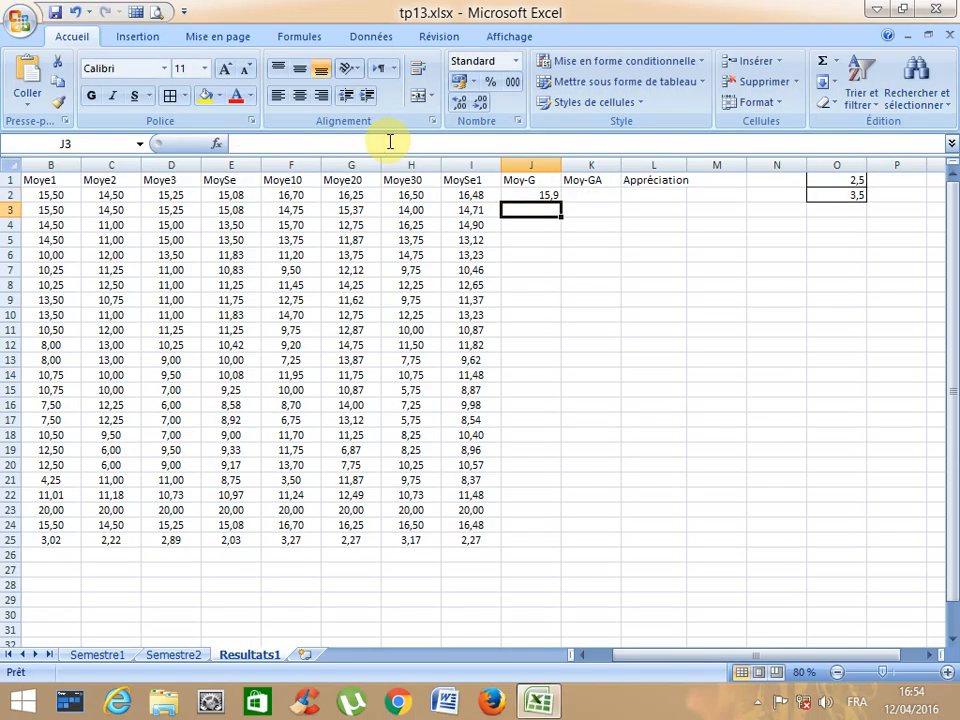
# - Fill the Moy-G formula from J2 down to row 25 and format J2:J25 centred with two decimals
pyautogui.click(551, 194)
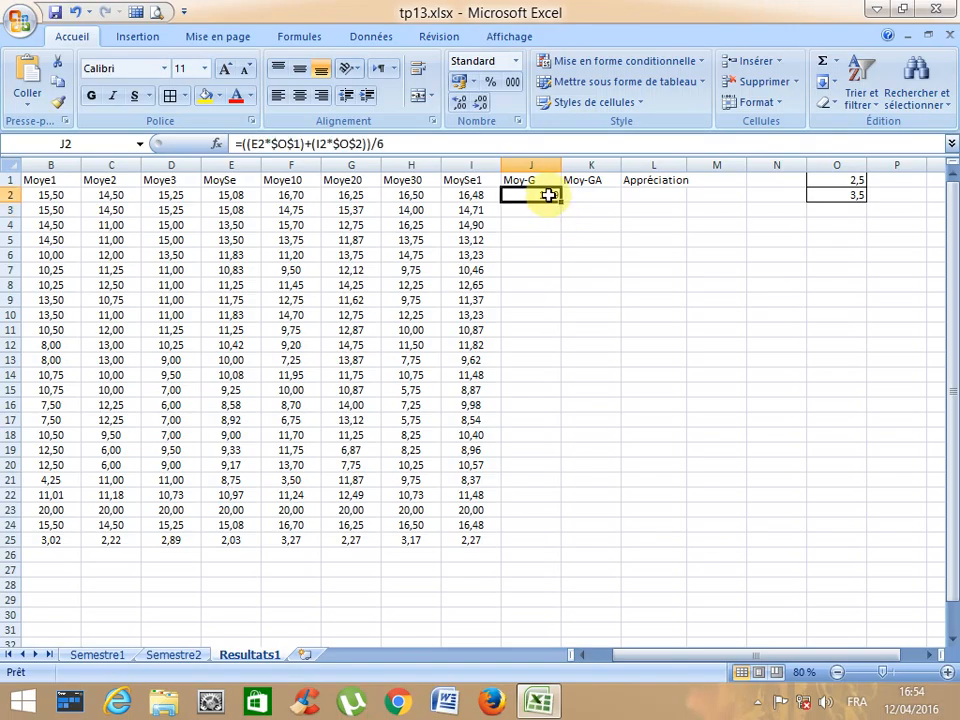
pyautogui.moveTo(520, 202); pyautogui.dragTo(523, 540)
pyautogui.click(304, 101)
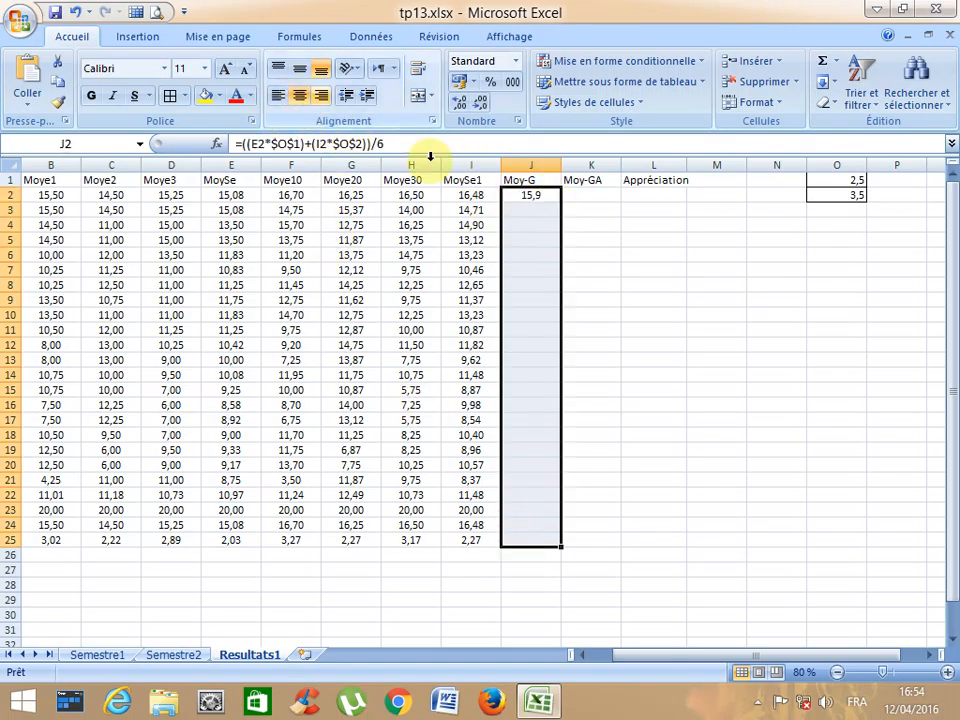
pyautogui.click(556, 197)
pyautogui.doubleClick(560, 199)
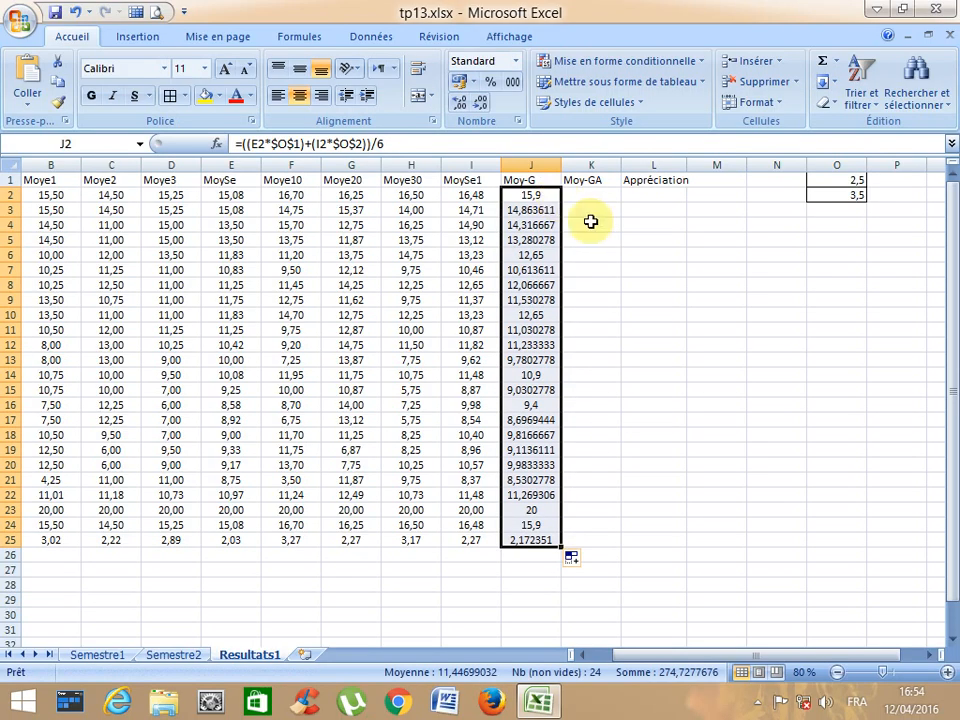
pyautogui.click(480, 102)
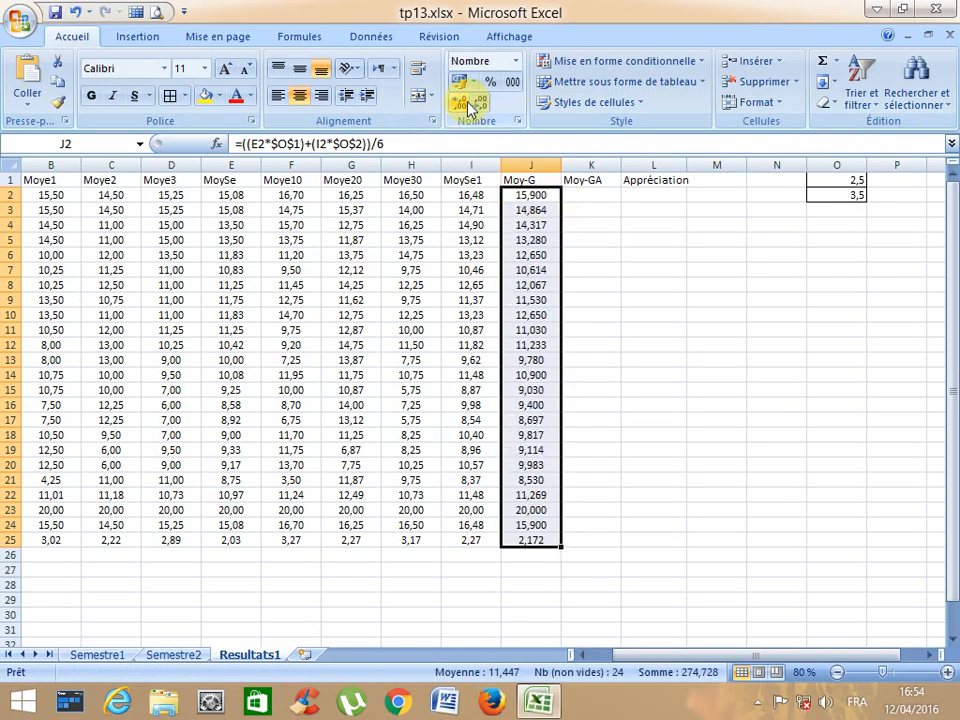
pyautogui.click(480, 102)
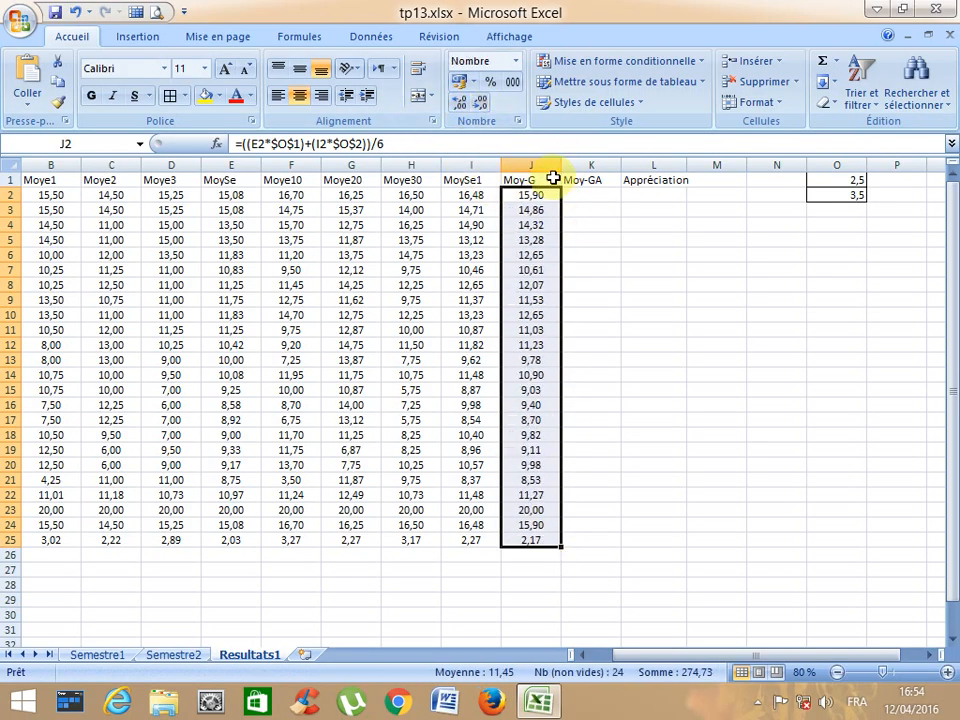
# - Clear the filled Moy-G formulas from the summary rows in J22:J25
pyautogui.click(583, 197)
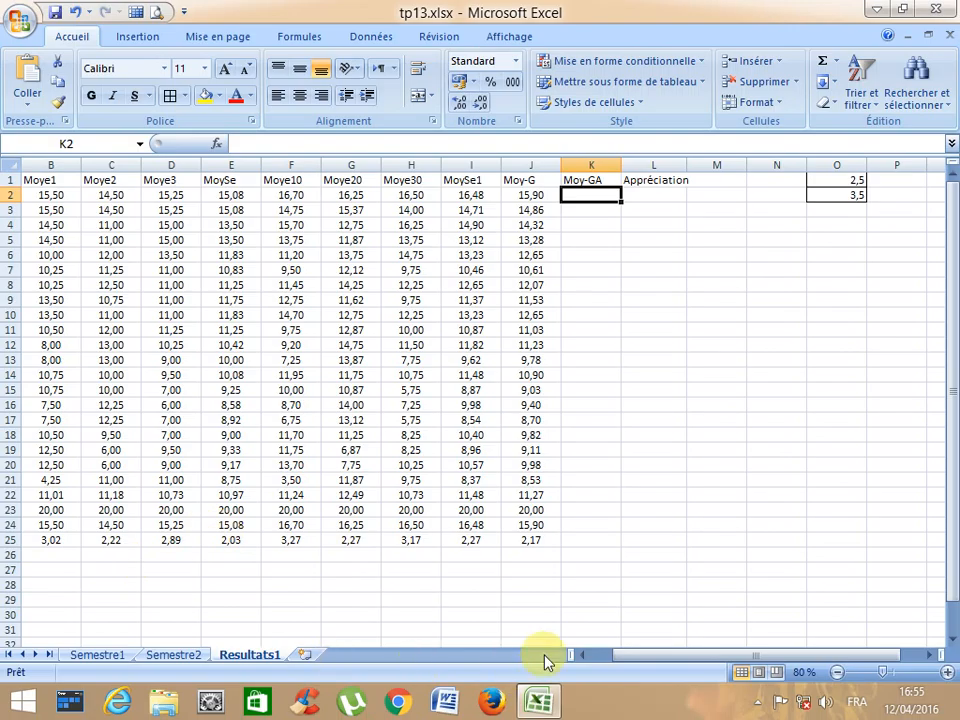
pyautogui.click(581, 655)
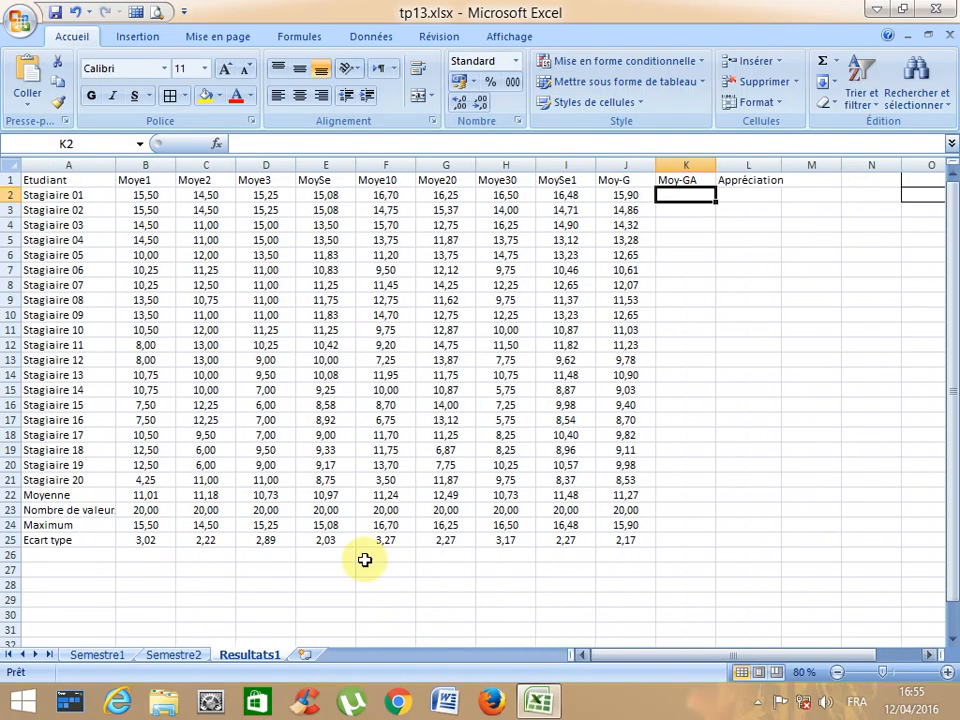
pyautogui.click(148, 495)
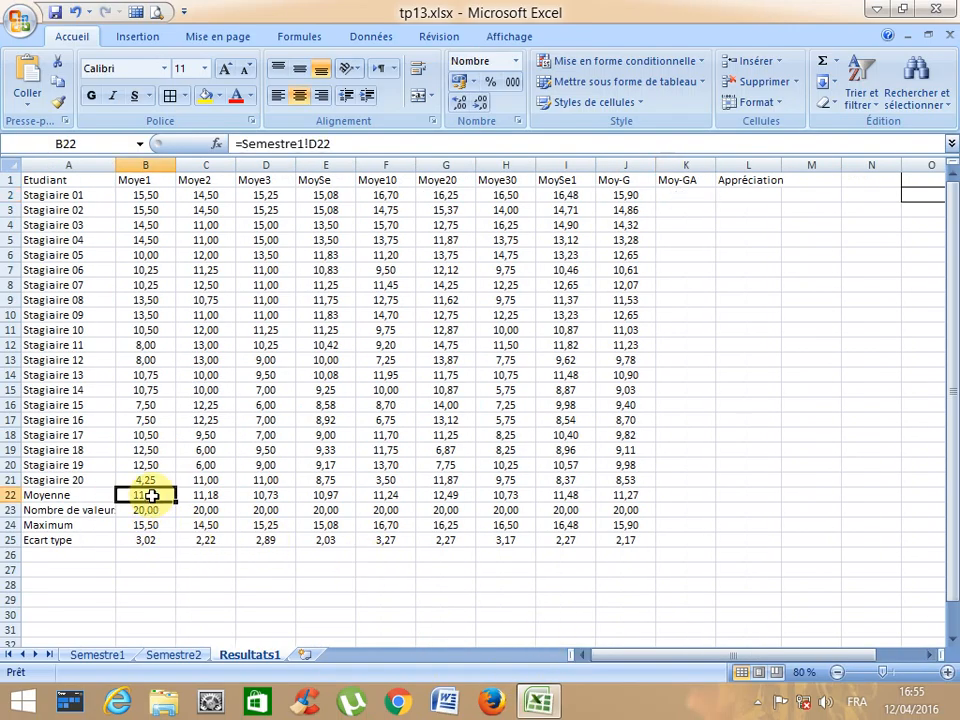
pyautogui.click(104, 497)
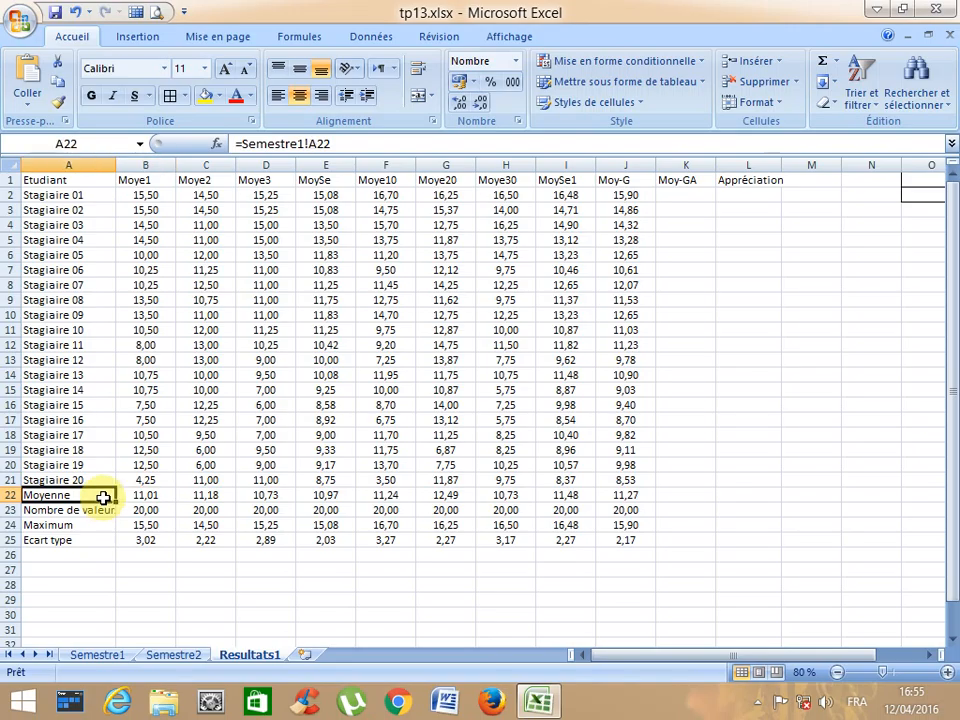
pyautogui.moveTo(150, 499); pyautogui.dragTo(614, 537)
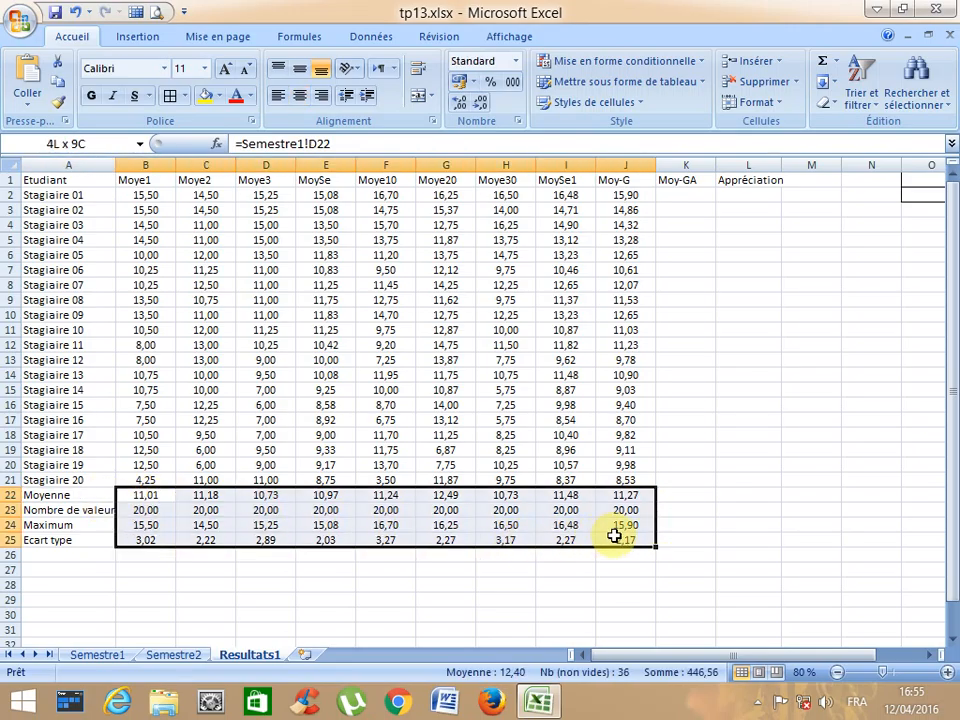
pyautogui.moveTo(614, 537); pyautogui.dragTo(619, 534)
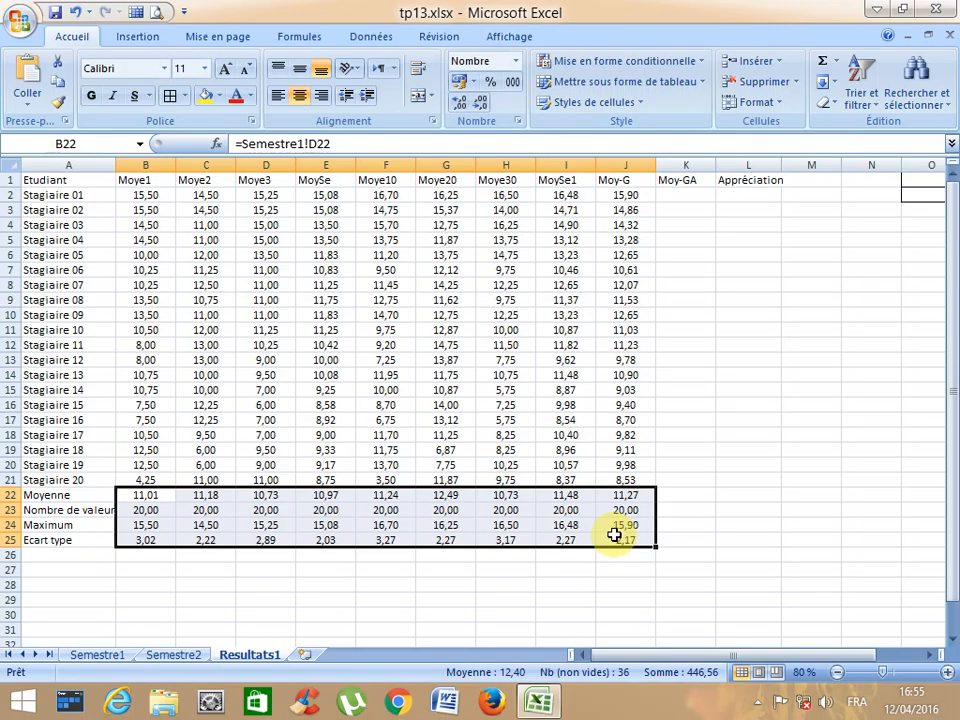
pyautogui.moveTo(615, 497); pyautogui.dragTo(614, 551)
pyautogui.press('Delete')
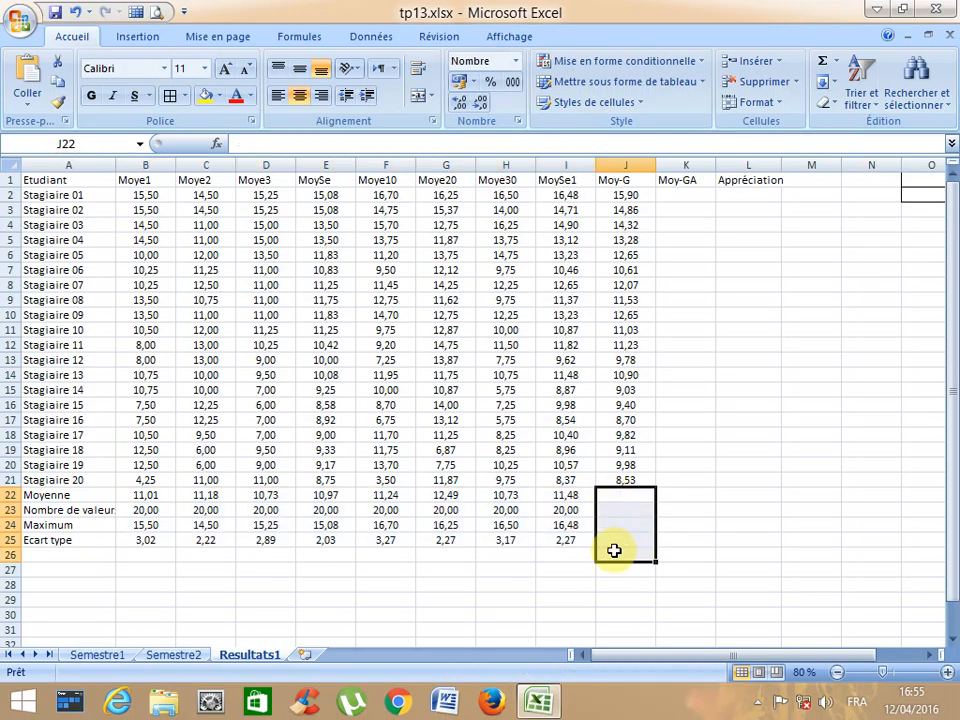
# - Calculate the Moy-G average in J22 with SOUS.TOTAL, using function number 1 on the range J2:J21
pyautogui.moveTo(611, 497); pyautogui.dragTo(100, 493)
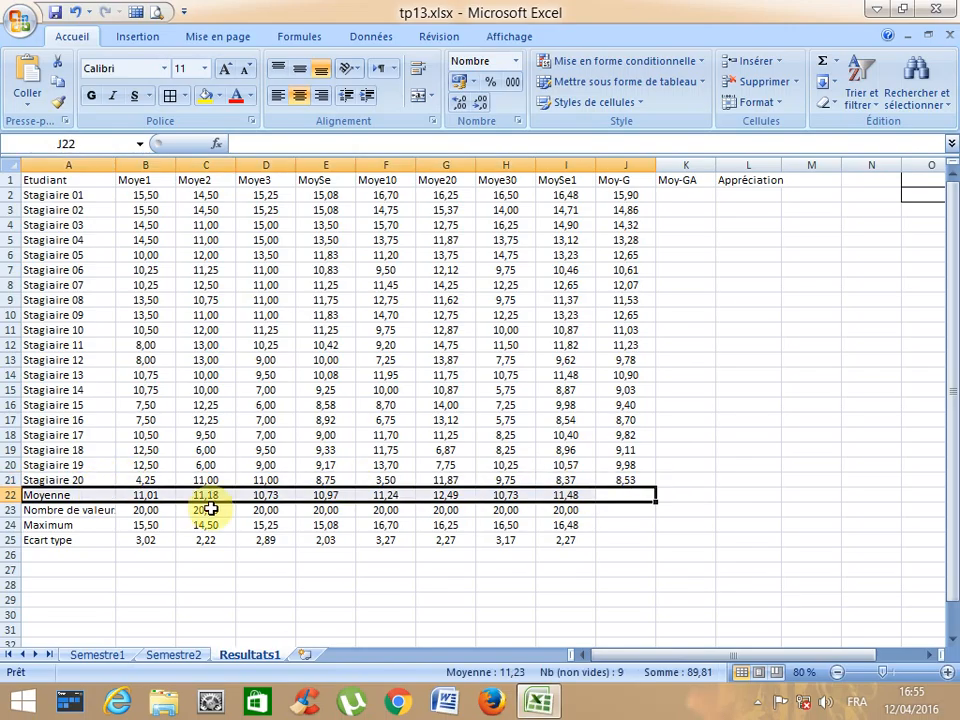
pyautogui.click(617, 495)
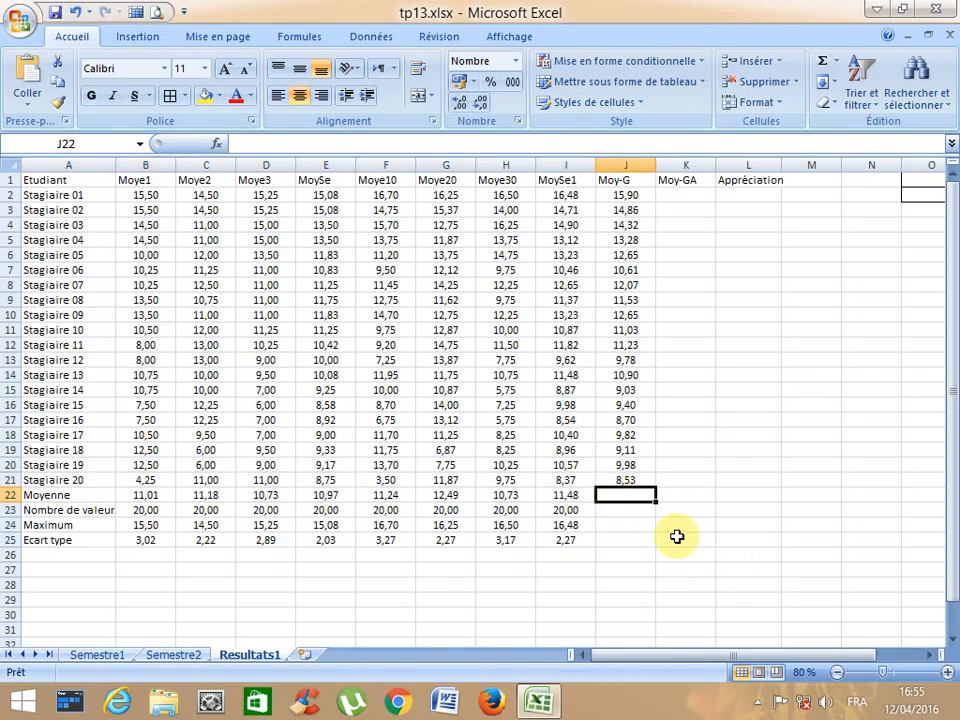
pyautogui.click(216, 143)
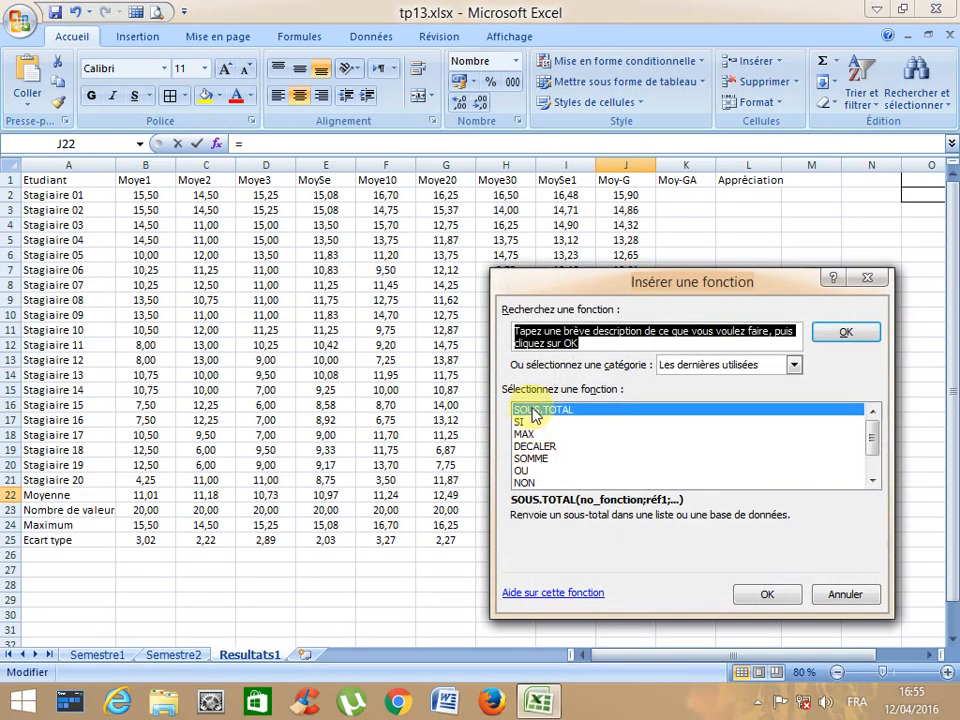
pyautogui.click(757, 595)
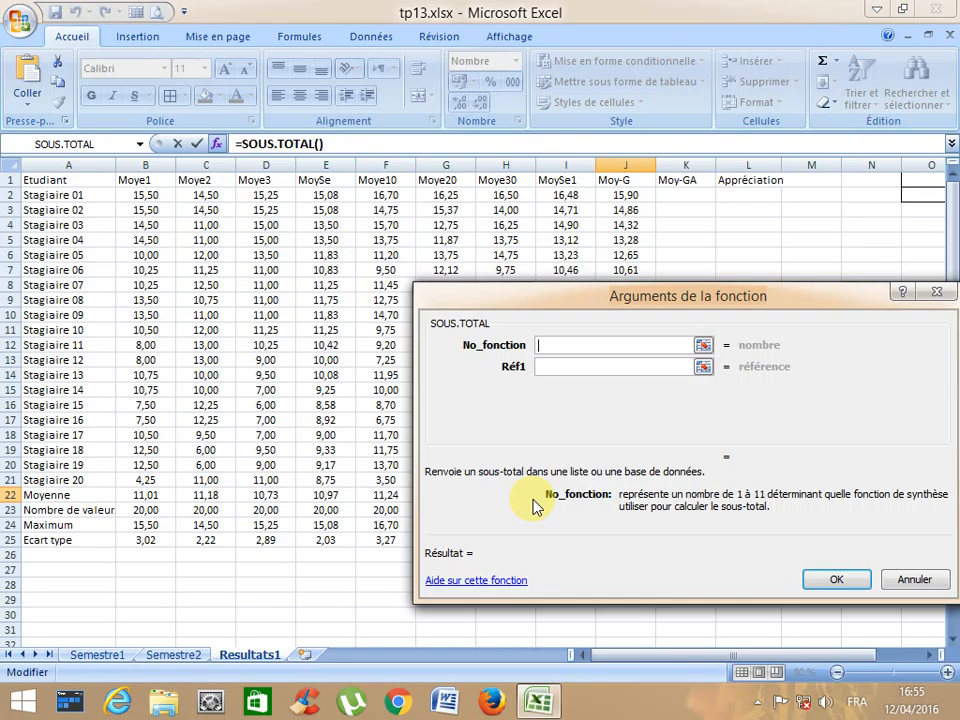
pyautogui.write('1')
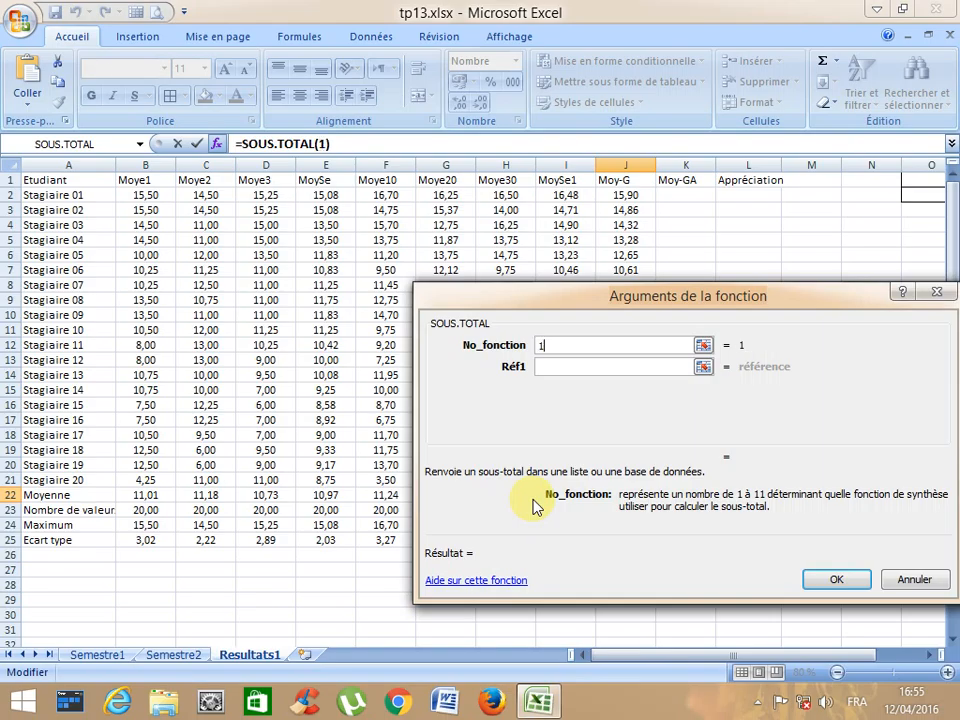
pyautogui.click(553, 368)
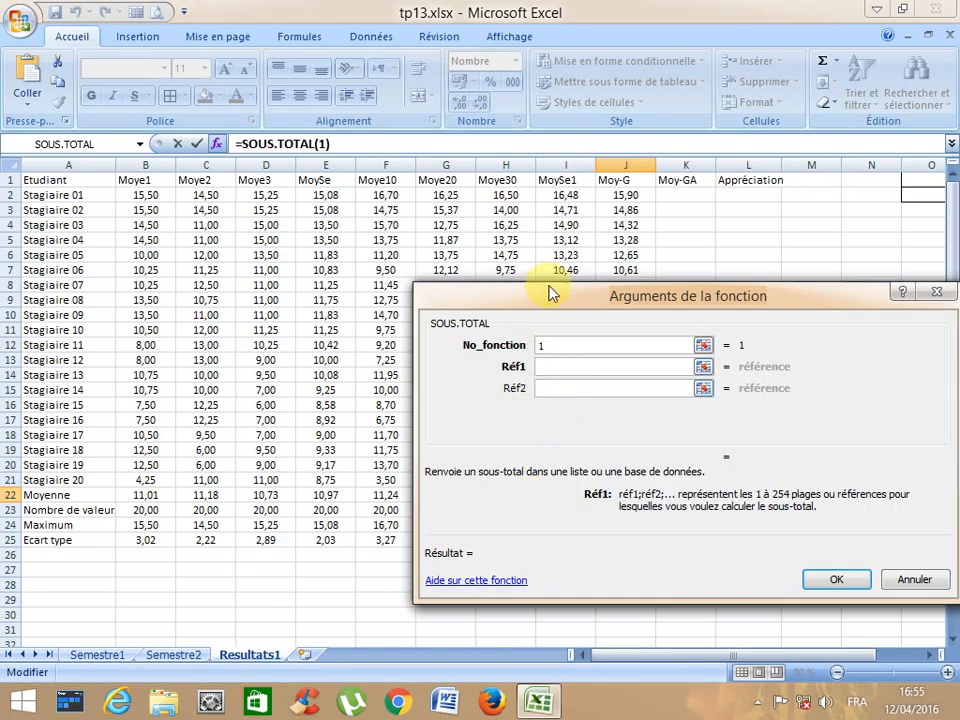
pyautogui.moveTo(615, 197); pyautogui.dragTo(601, 480)
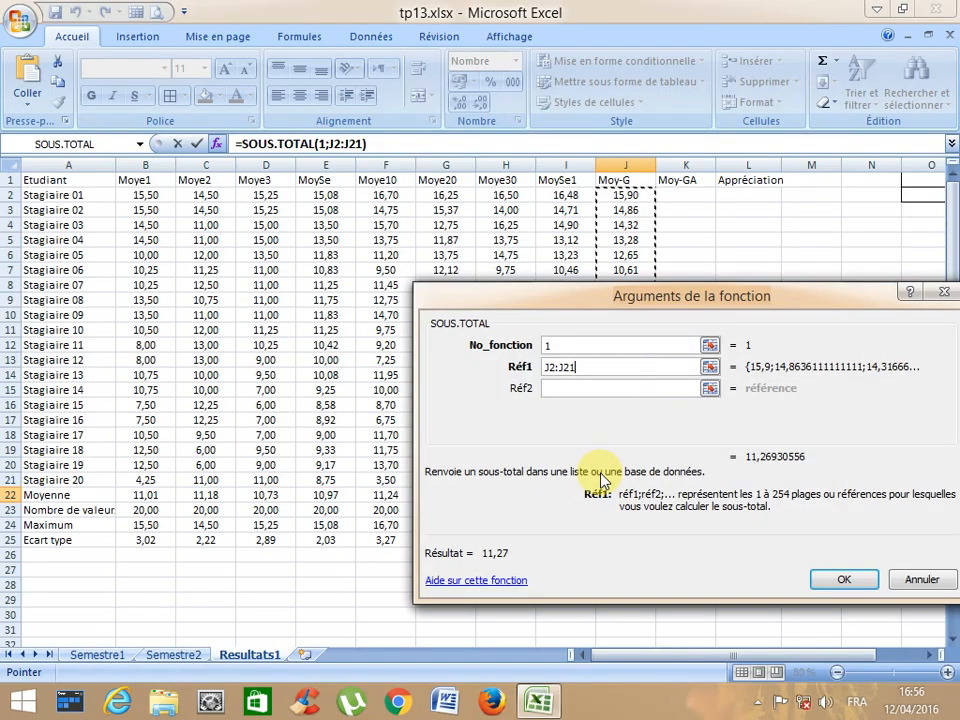
pyautogui.press('Return')
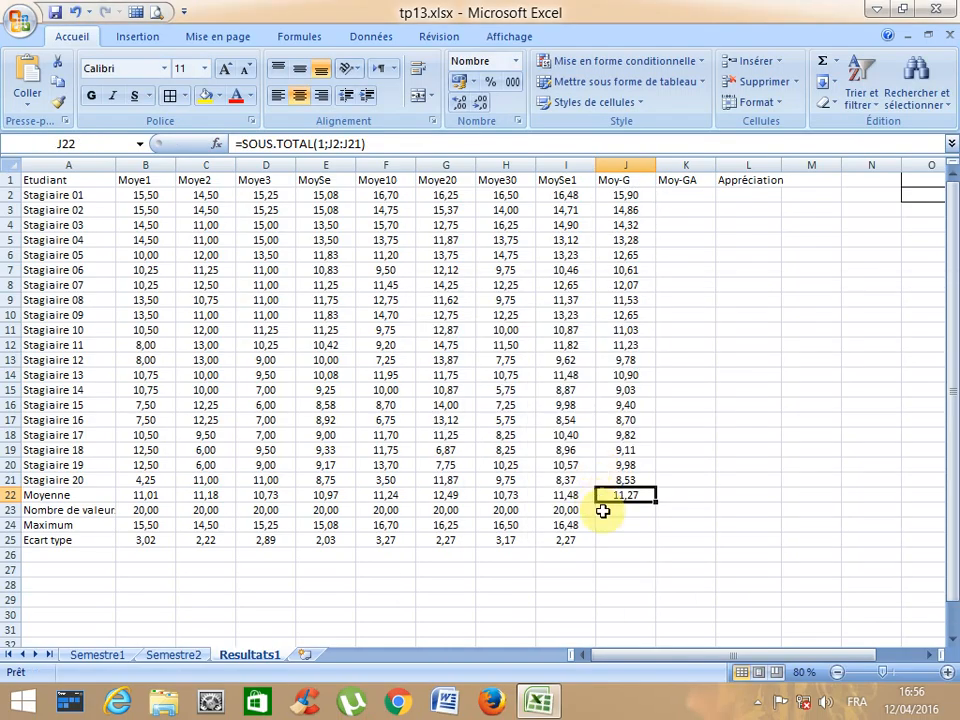
# - Count the Moy-G values in J23 with SOUS.TOTAL, using function number 3 on the range J2:J21
pyautogui.click(610, 510)
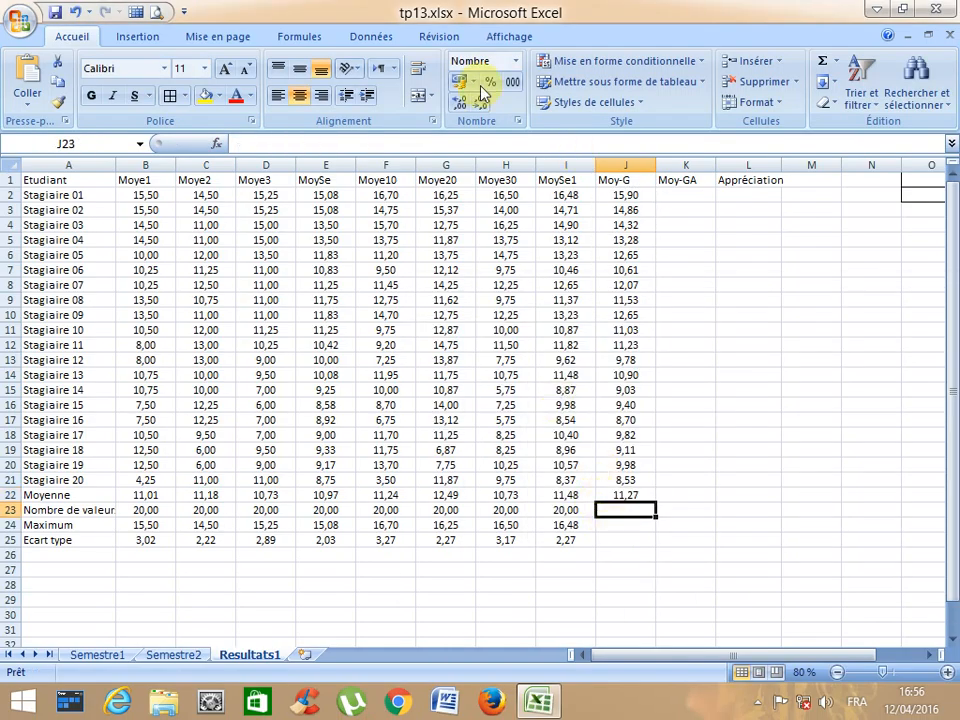
pyautogui.click(216, 143)
pyautogui.click(748, 595)
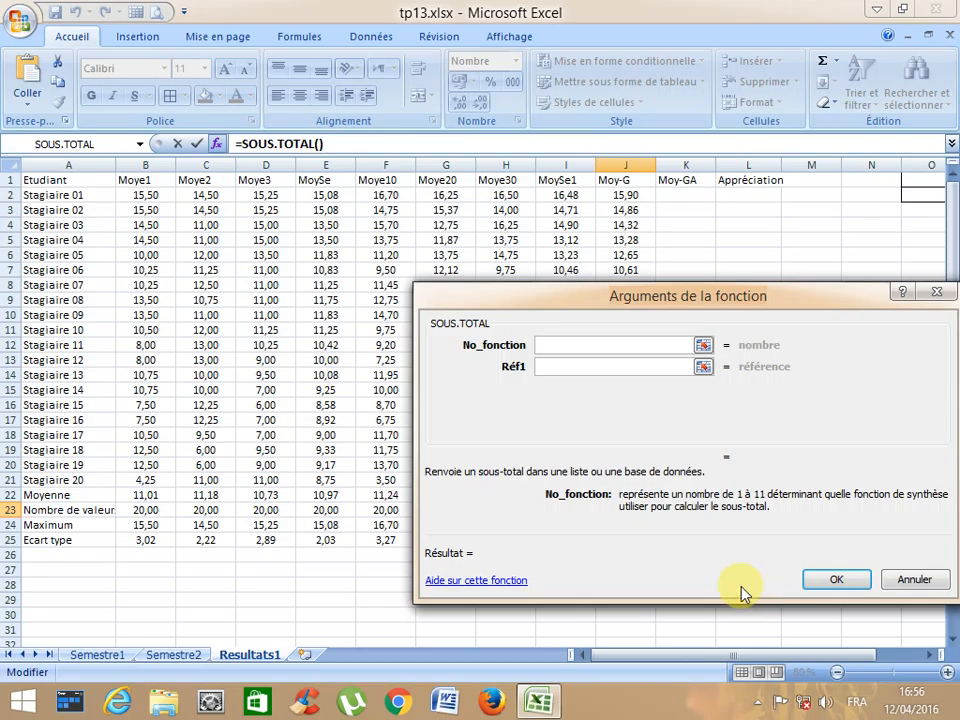
pyautogui.write('3')
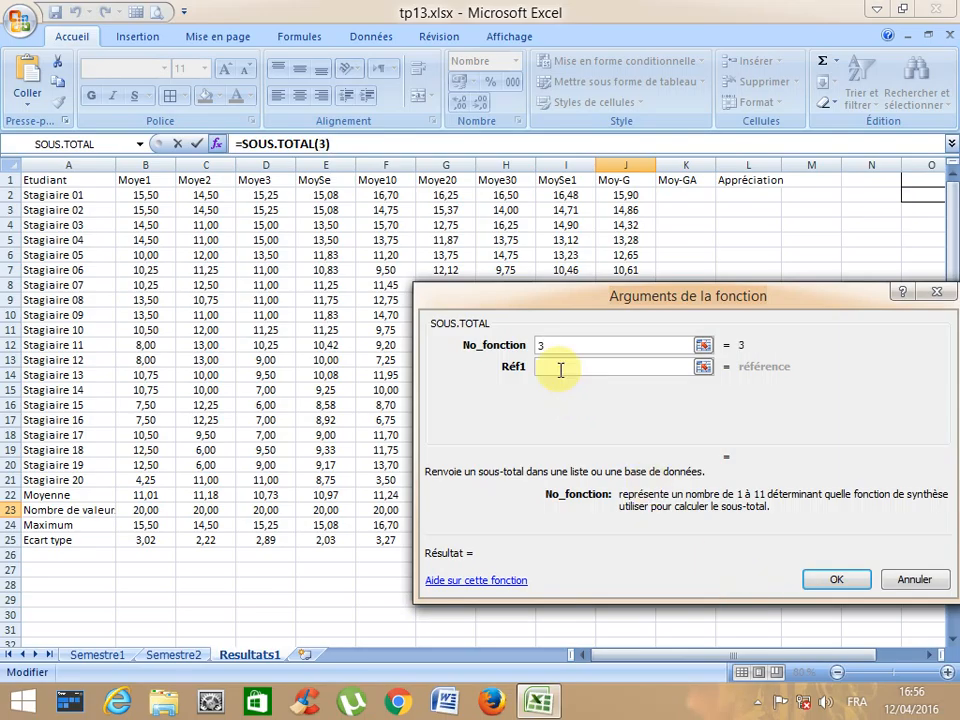
pyautogui.click(557, 366)
pyautogui.moveTo(626, 195); pyautogui.dragTo(627, 481)
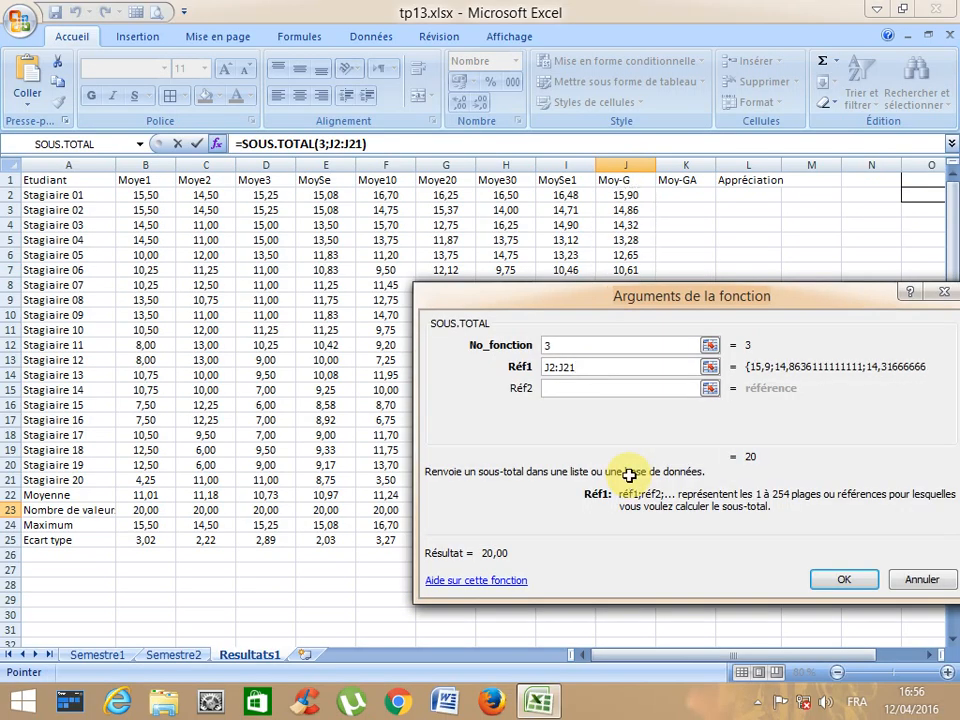
pyautogui.press('Return')
# - Calculate the Moy-G maximum in J24 with SOUS.TOTAL, using function number 4 on the range J2:J21
pyautogui.click(612, 525)
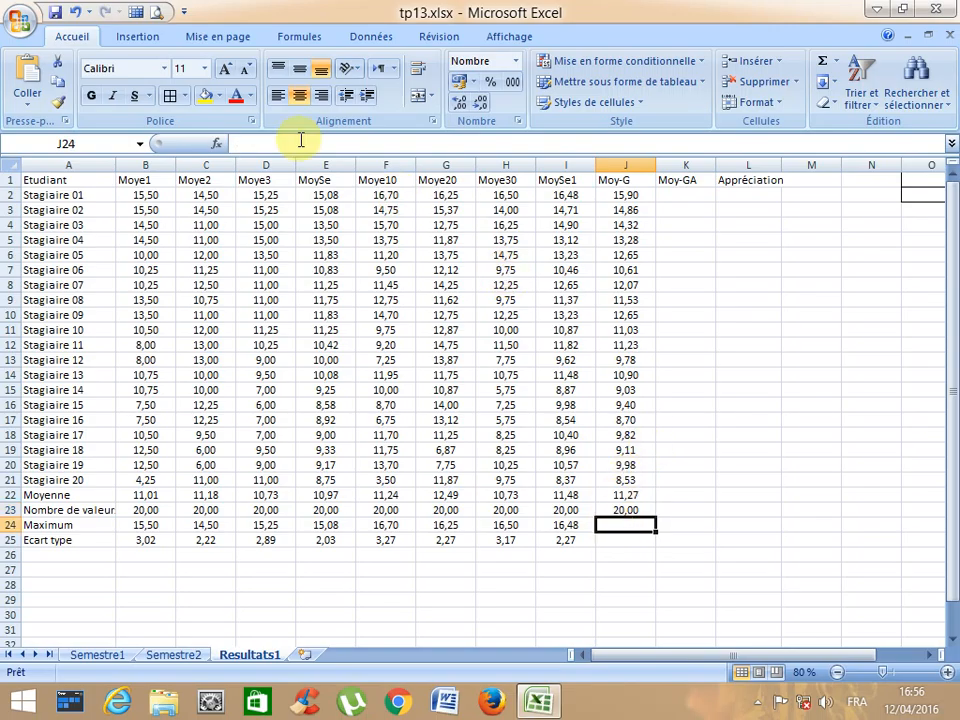
pyautogui.click(216, 143)
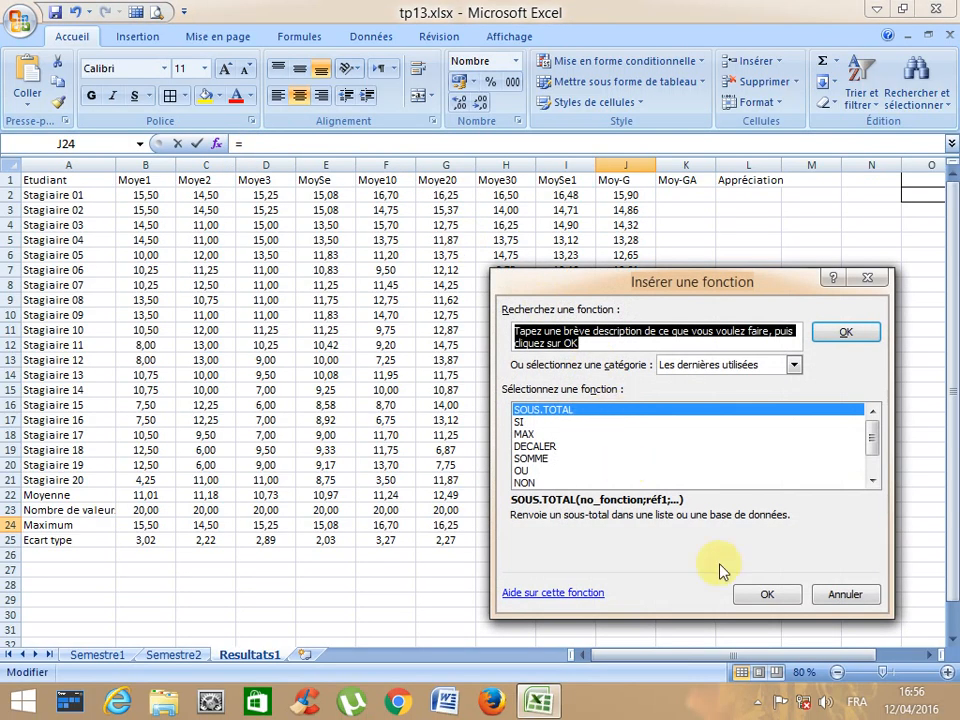
pyautogui.click(748, 594)
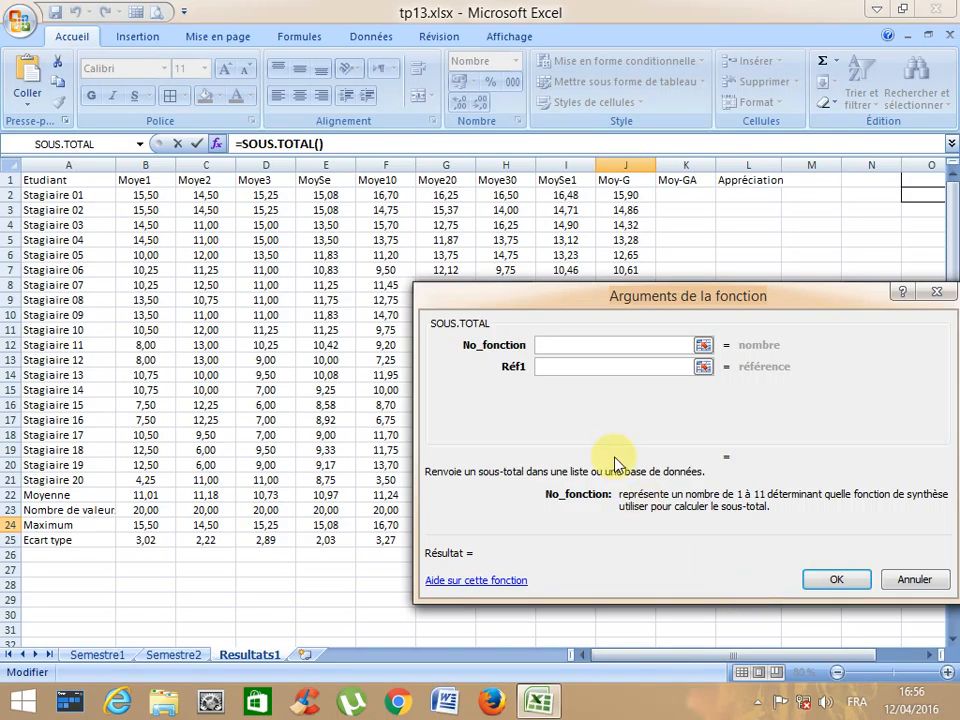
pyautogui.write('4')
pyautogui.click(555, 366)
pyautogui.click(627, 198)
pyautogui.moveTo(627, 200); pyautogui.dragTo(633, 482)
pyautogui.press('Return')
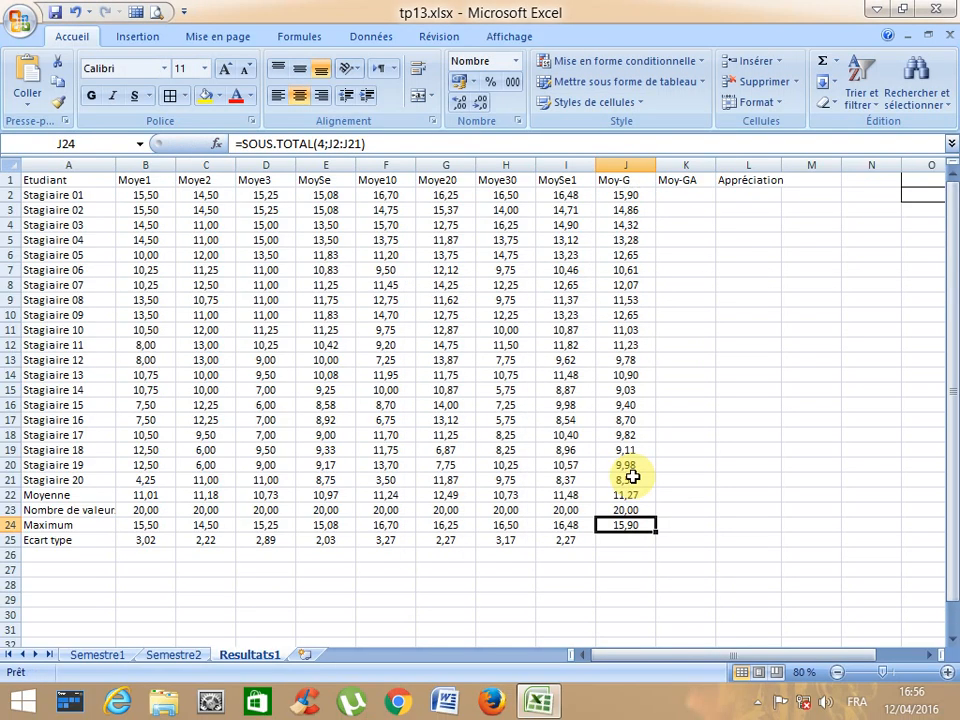
# - Calculate the Moy-G standard deviation in J25 with SOUS.TOTAL, using function number 7 on the range J2:J21
pyautogui.click(615, 537)
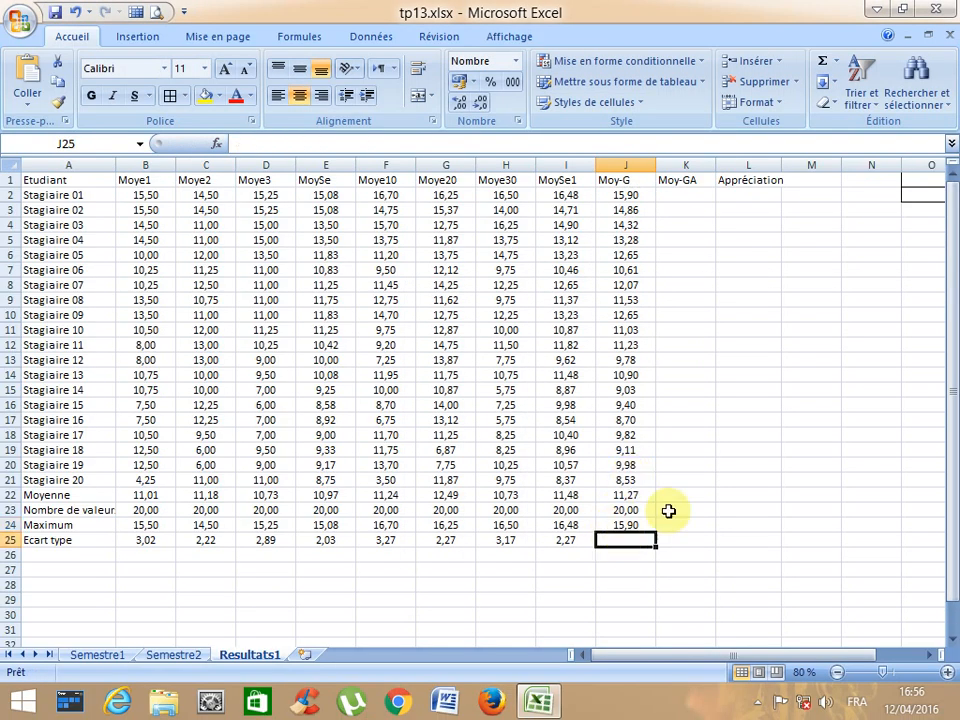
pyautogui.click(217, 144)
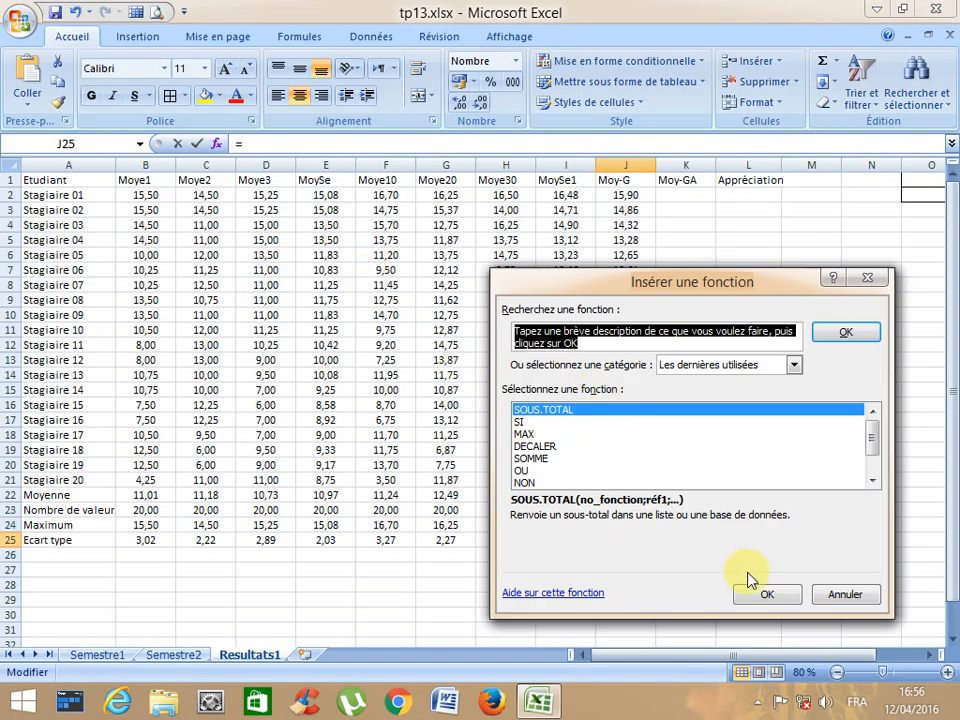
pyautogui.click(755, 597)
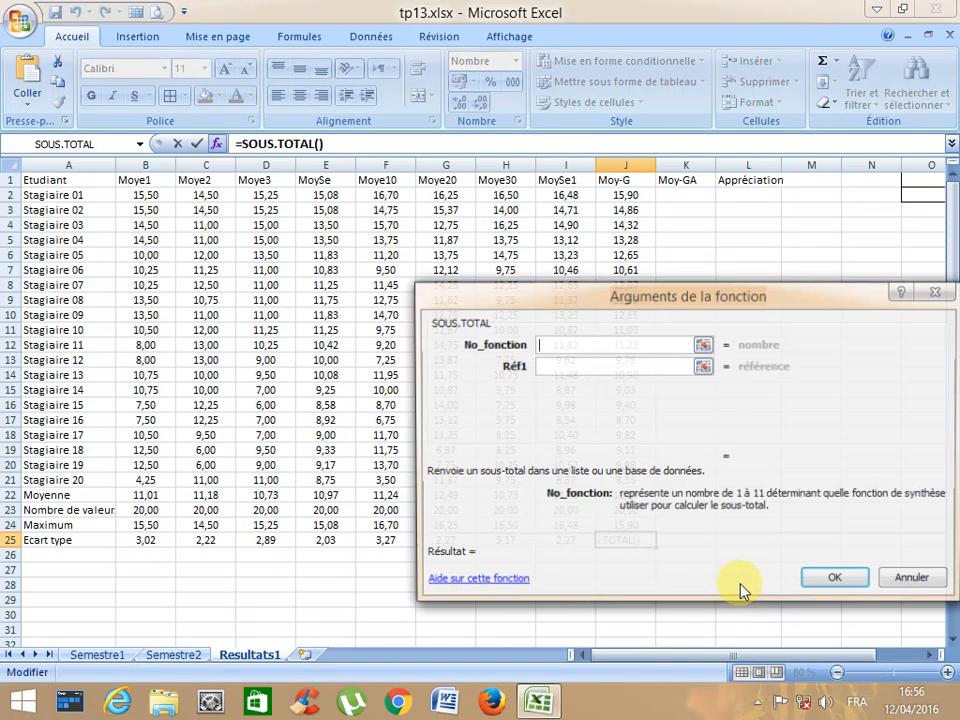
pyautogui.write('7')
pyautogui.click(560, 366)
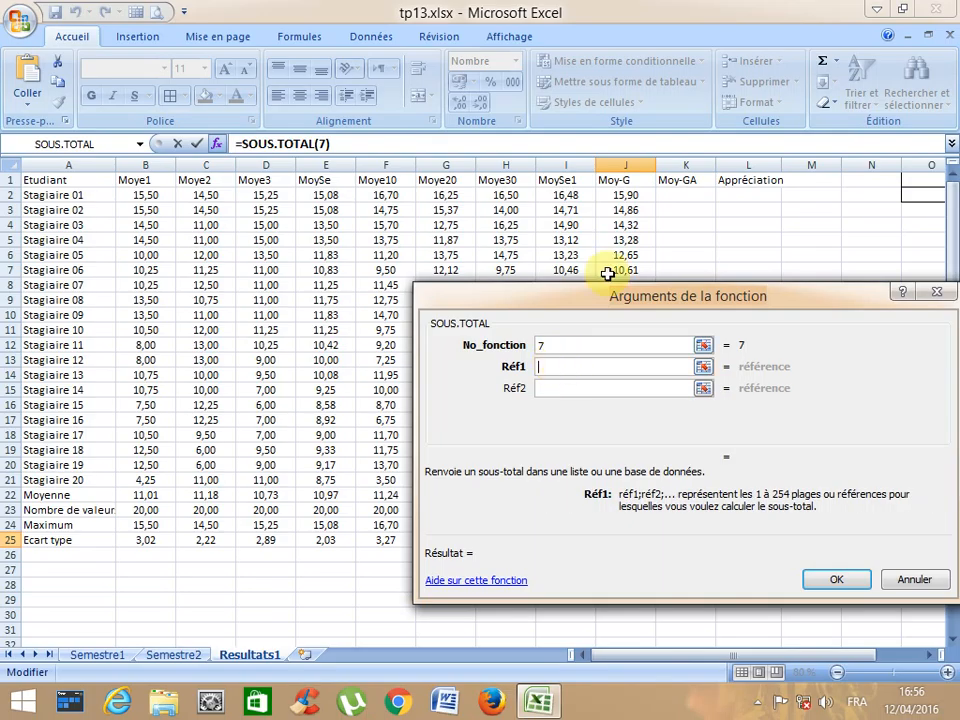
pyautogui.moveTo(622, 203); pyautogui.dragTo(622, 481)
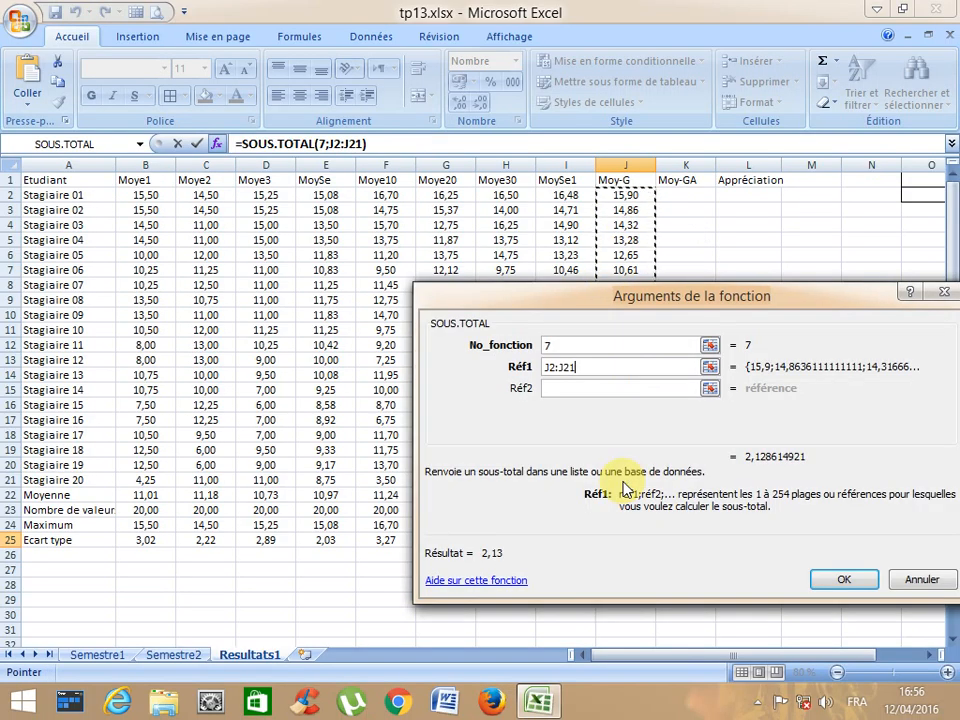
pyautogui.press('Return')
# - Calculate the Moy-G variance in J26 with SOUS.TOTAL, using function number 10 on the range J2:J21
pyautogui.click(611, 554)
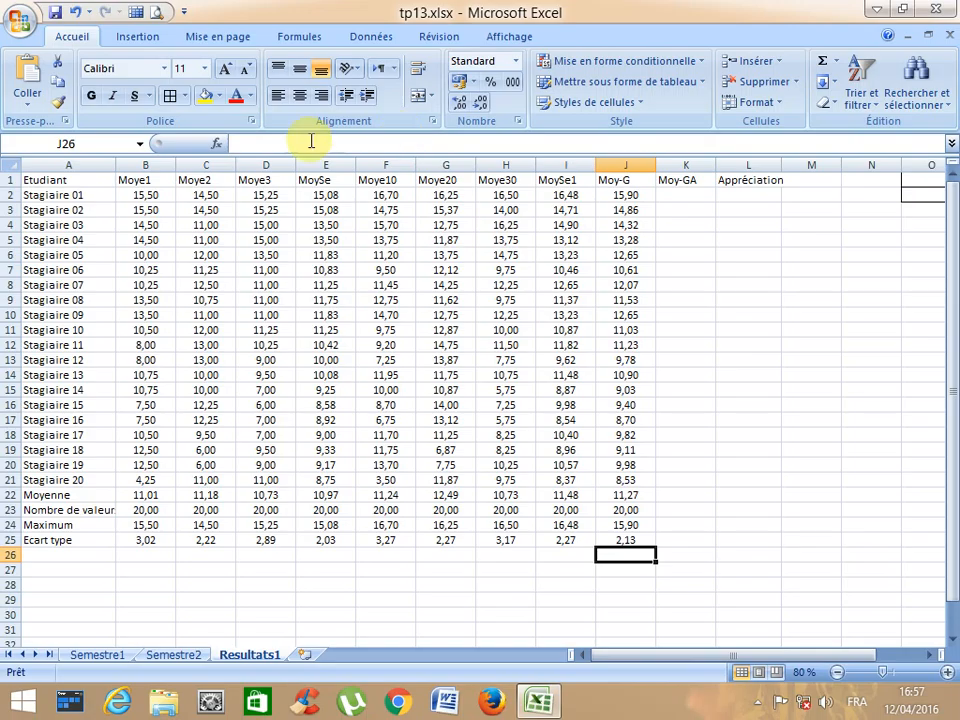
pyautogui.click(217, 143)
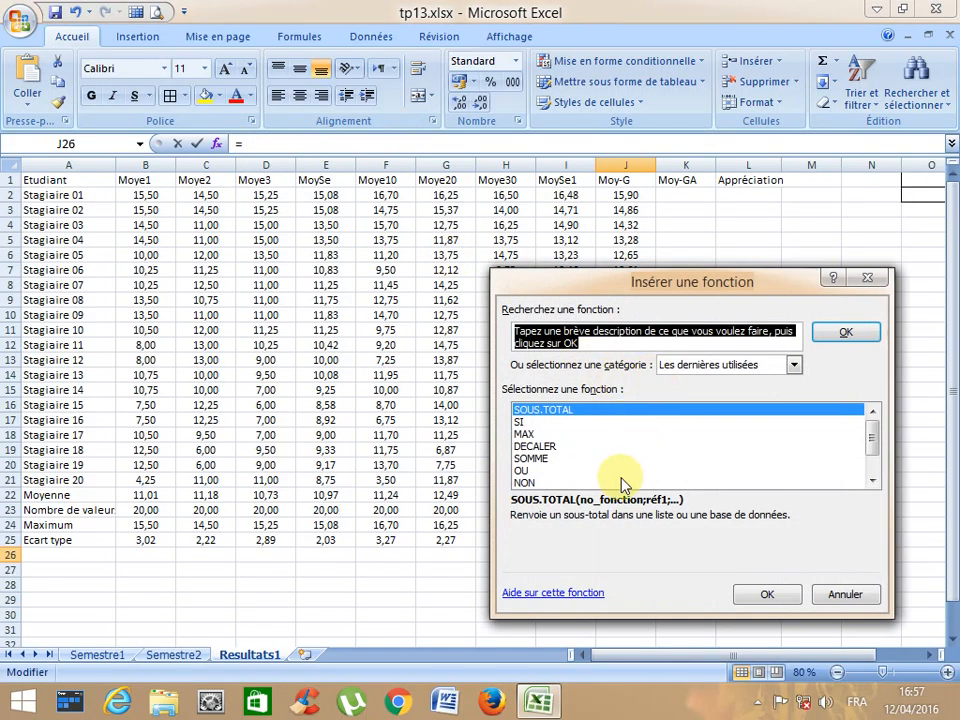
pyautogui.click(740, 598)
pyautogui.write('10')
pyautogui.click(563, 367)
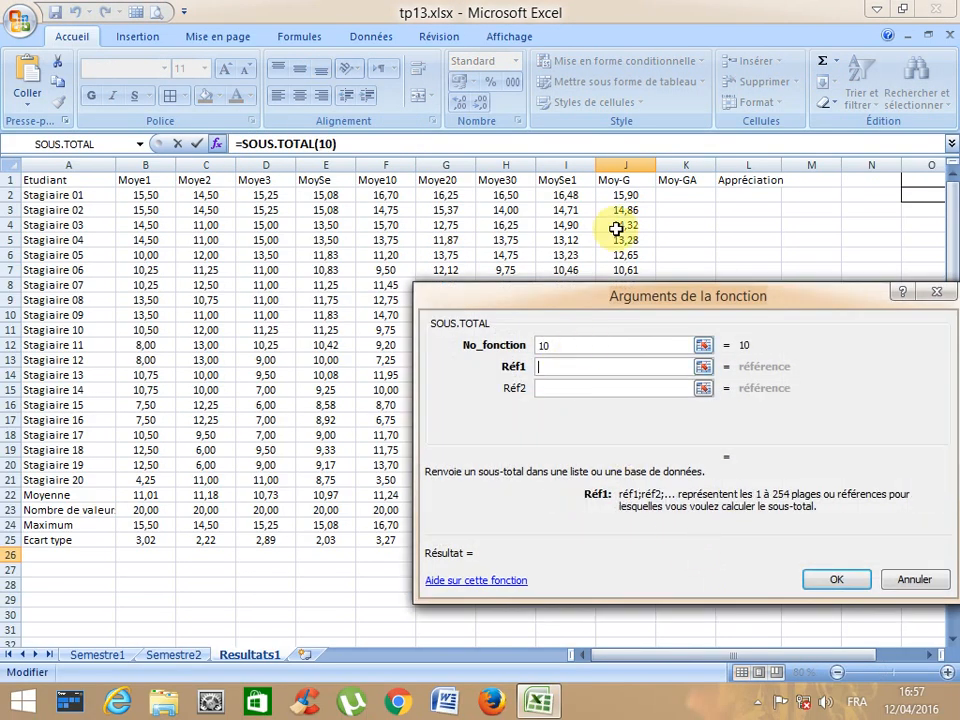
pyautogui.moveTo(615, 196); pyautogui.dragTo(634, 485)
pyautogui.press('Return')
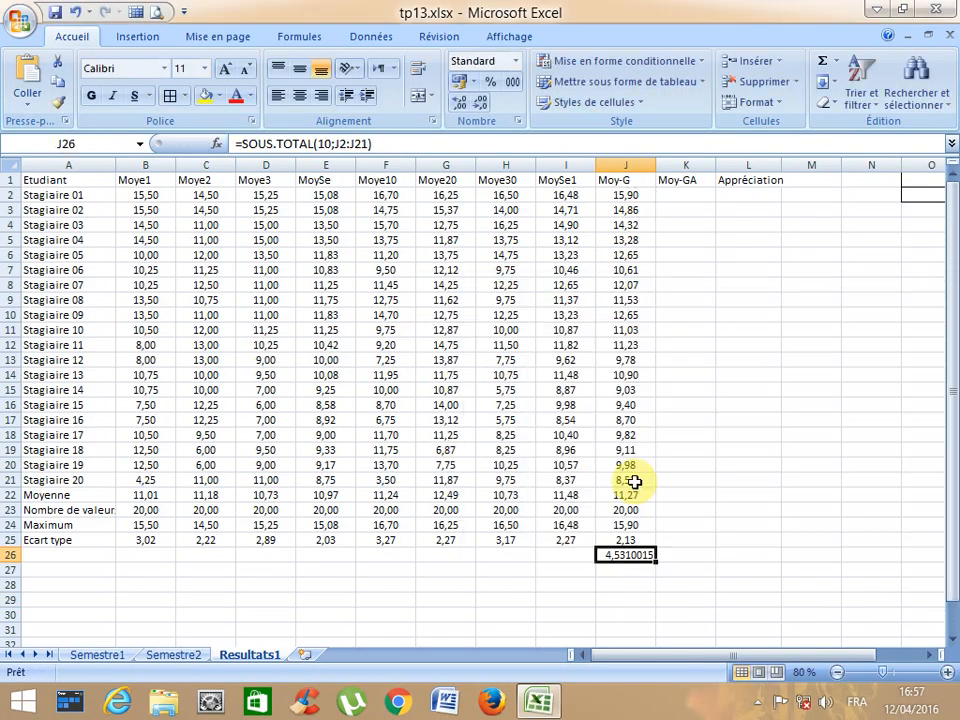
# - Fill the linked formulas of the Ecart type row, A25:I25, down one row to bring the Variance row into row 26
pyautogui.click(62, 540)
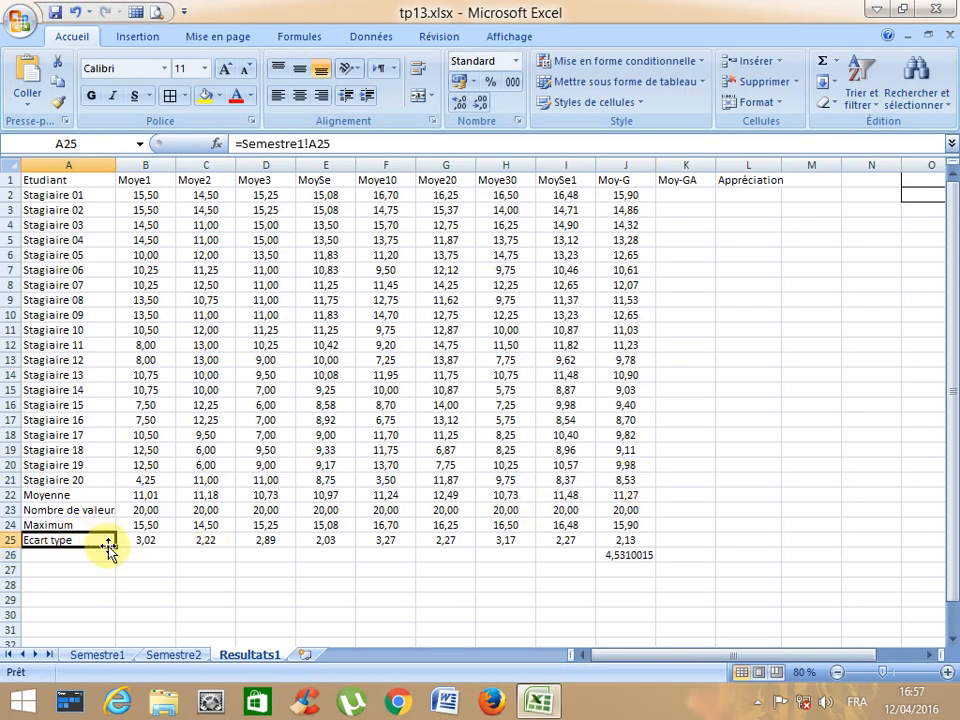
pyautogui.moveTo(112, 543); pyautogui.dragTo(596, 562)
pyautogui.click(147, 543)
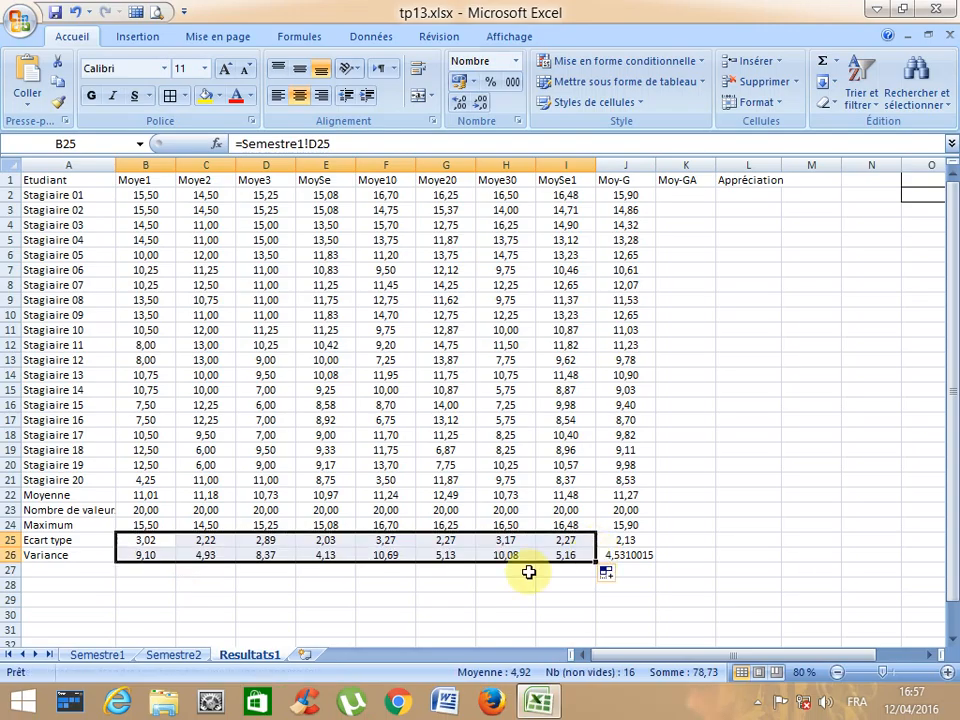
pyautogui.click(528, 572)
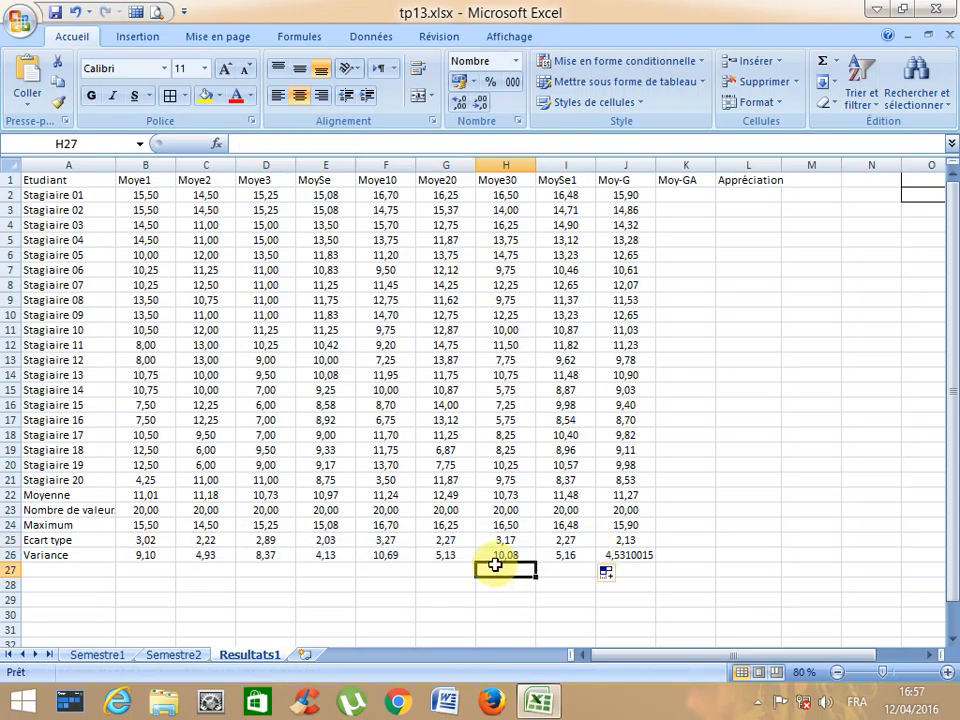
# - Format the Moy-G variance in J26 with two decimals and centre it
pyautogui.click(612, 556)
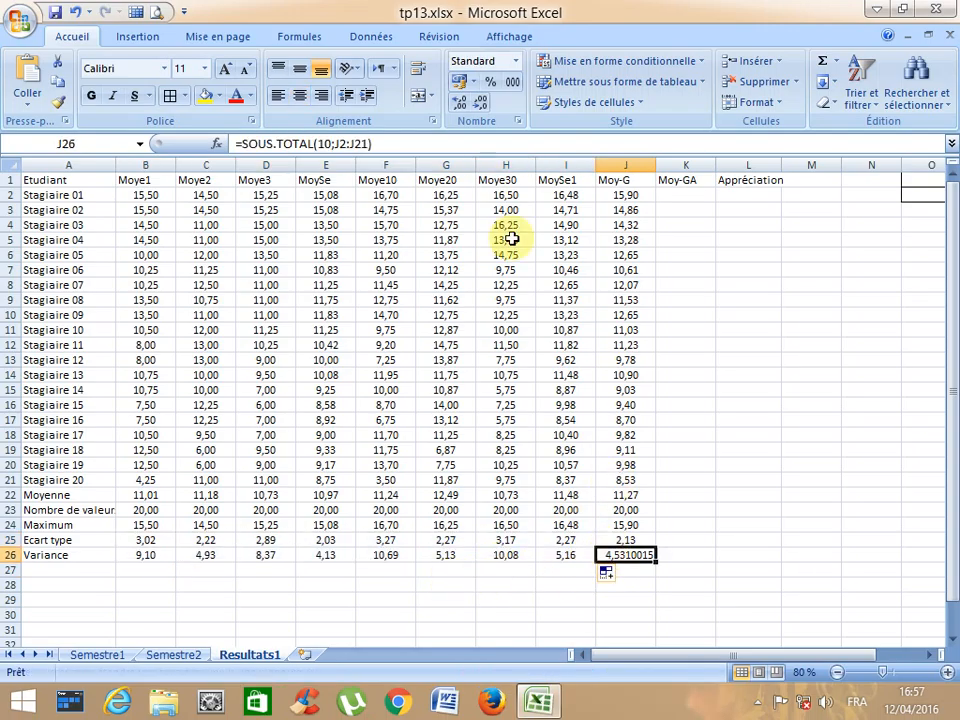
pyautogui.click(479, 106)
pyautogui.click(479, 106)
pyautogui.click(479, 106)
pyautogui.click(479, 106)
pyautogui.click(479, 106)
pyautogui.click(479, 106)
pyautogui.click(461, 104)
pyautogui.click(299, 95)
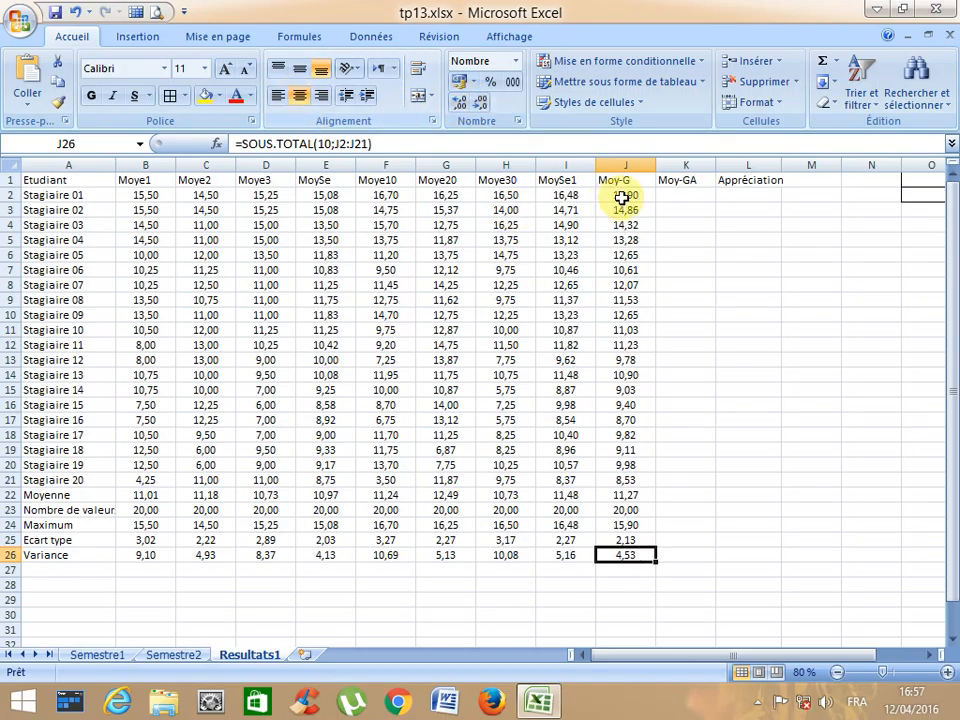
# - Insert the SI function in K2, the first cell of the Moy-GA column
pyautogui.click(676, 199)
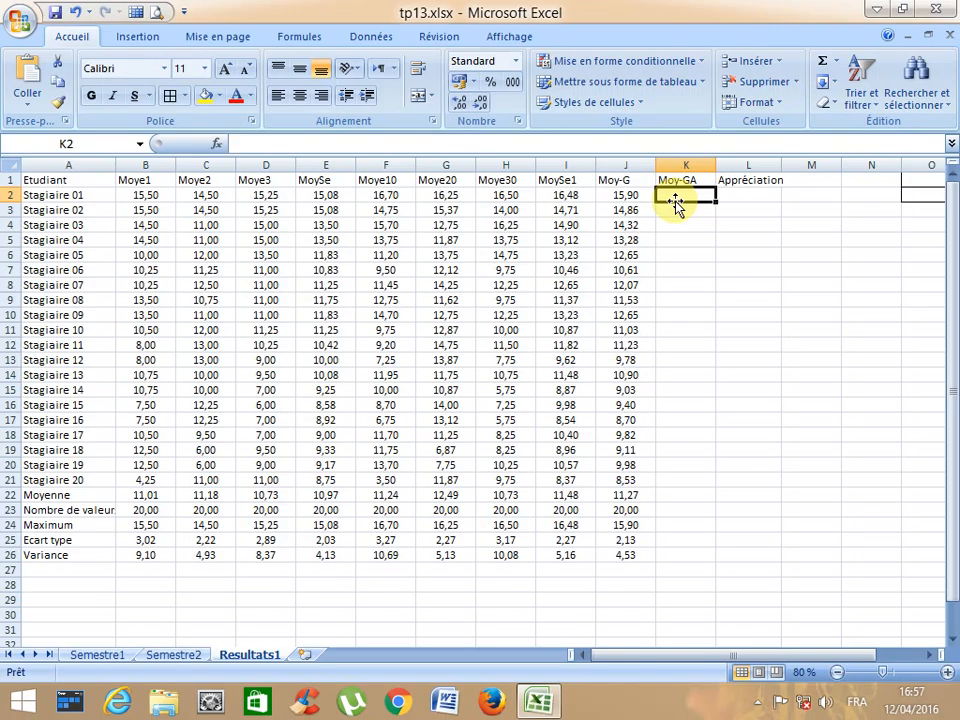
pyautogui.click(619, 195)
pyautogui.click(670, 194)
pyautogui.click(215, 143)
pyautogui.click(516, 422)
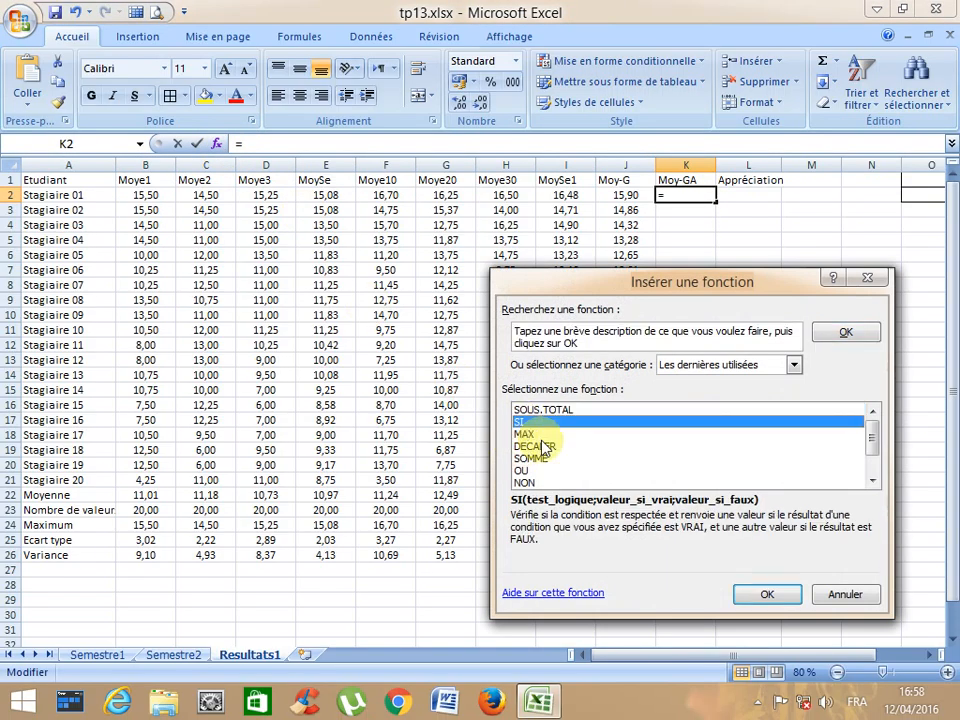
pyautogui.click(740, 596)
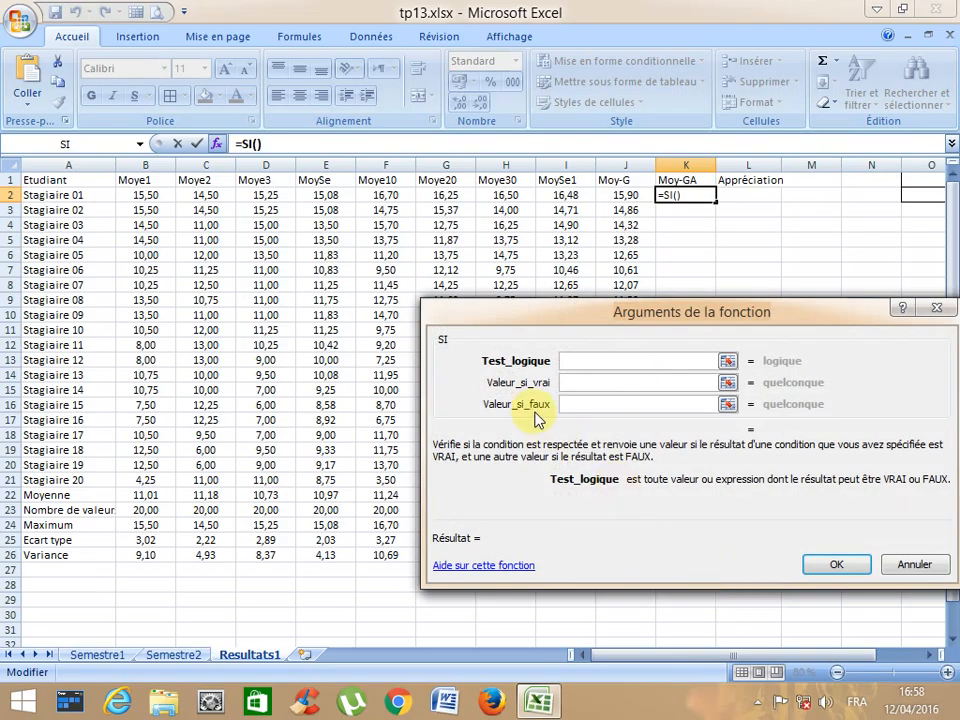
pyautogui.moveTo(495, 326); pyautogui.dragTo(477, 365)
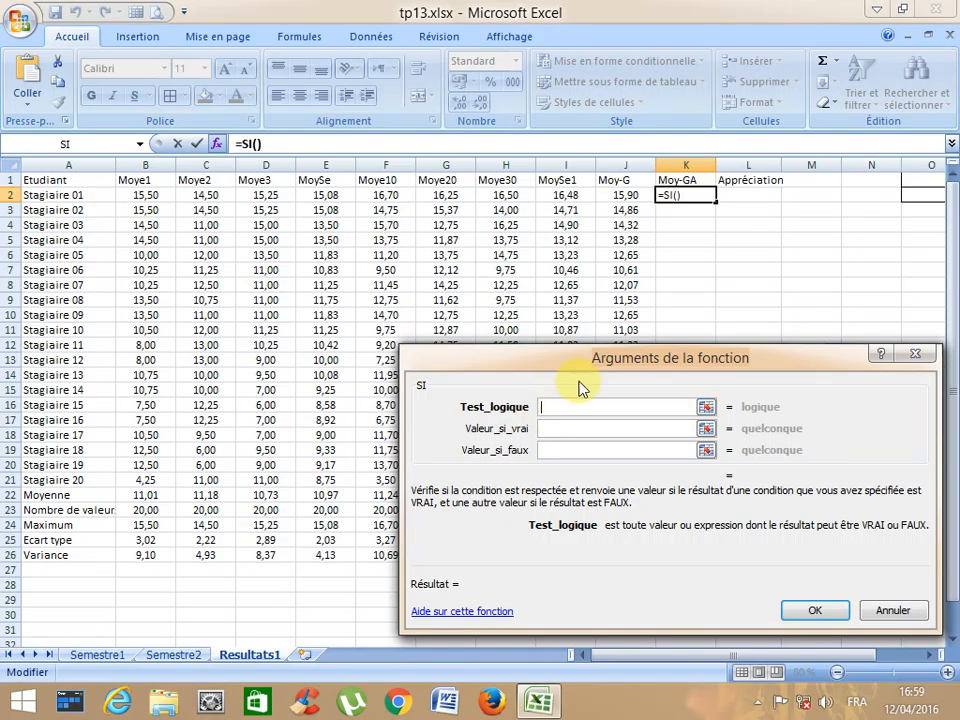
# - Set the logical test of the SI function in K2 to J2- ent(MoyG)>=0,5
pyautogui.click(630, 194)
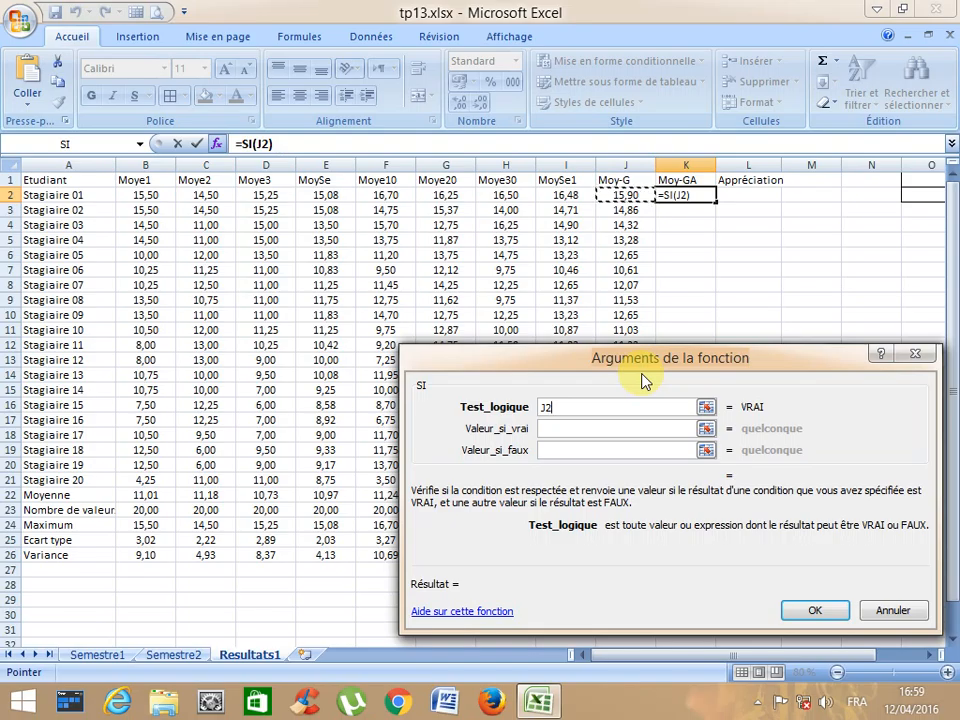
pyautogui.write('-')
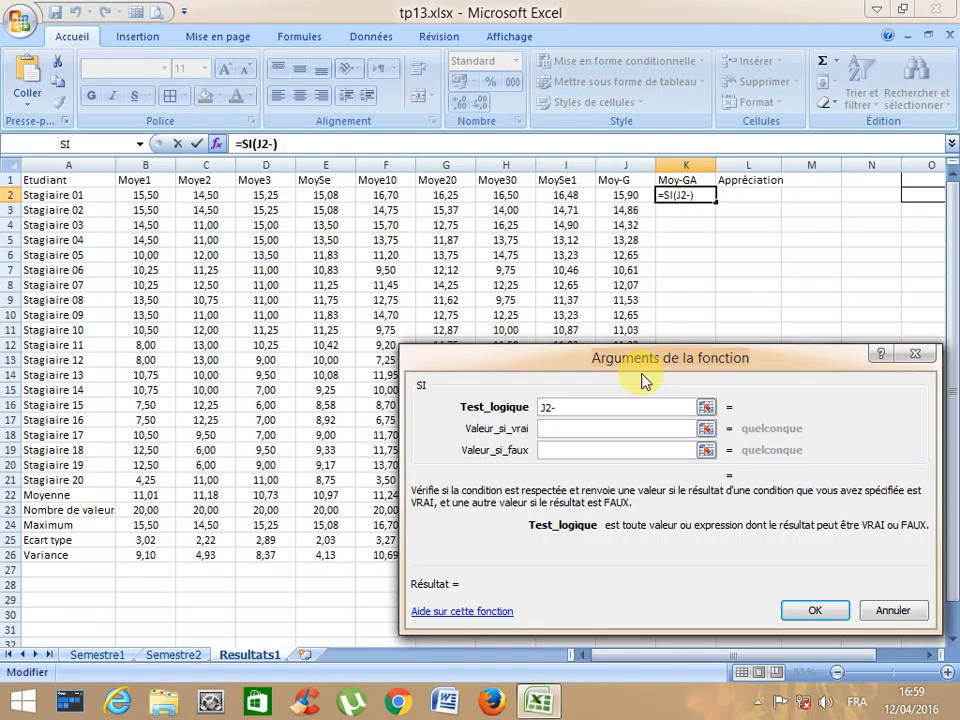
pyautogui.write('ent(Moy')
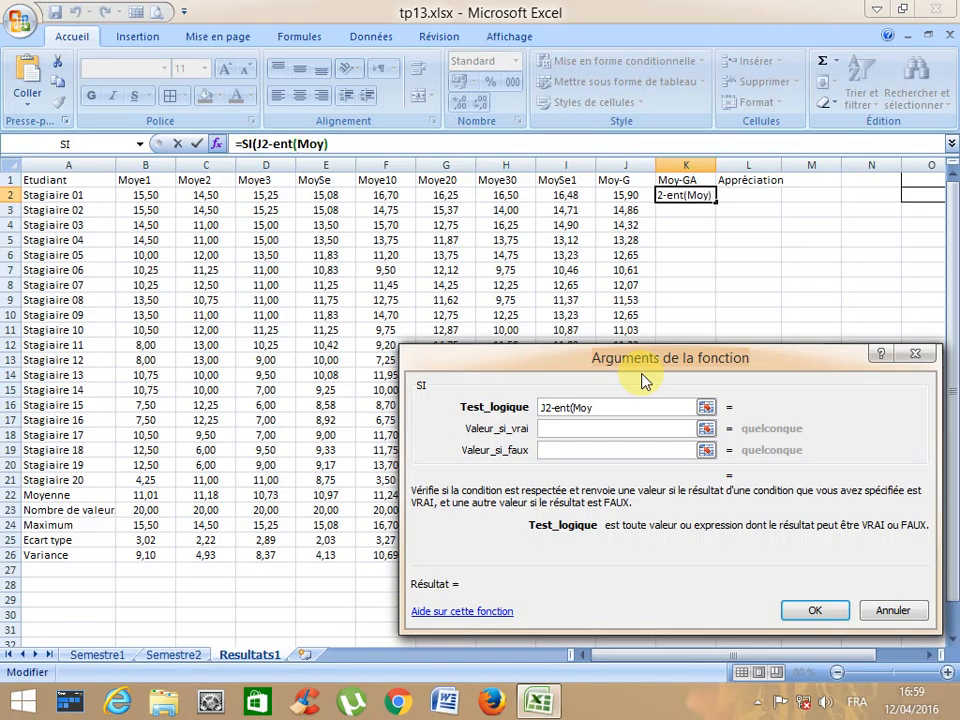
pyautogui.write('G)>')
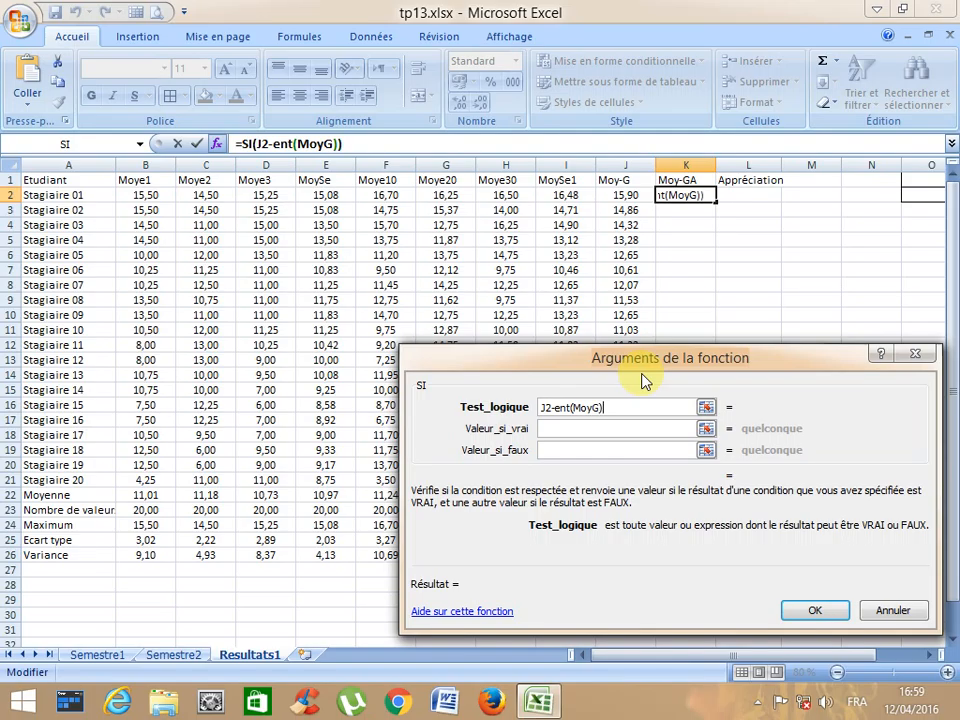
pyautogui.write('=0,5')
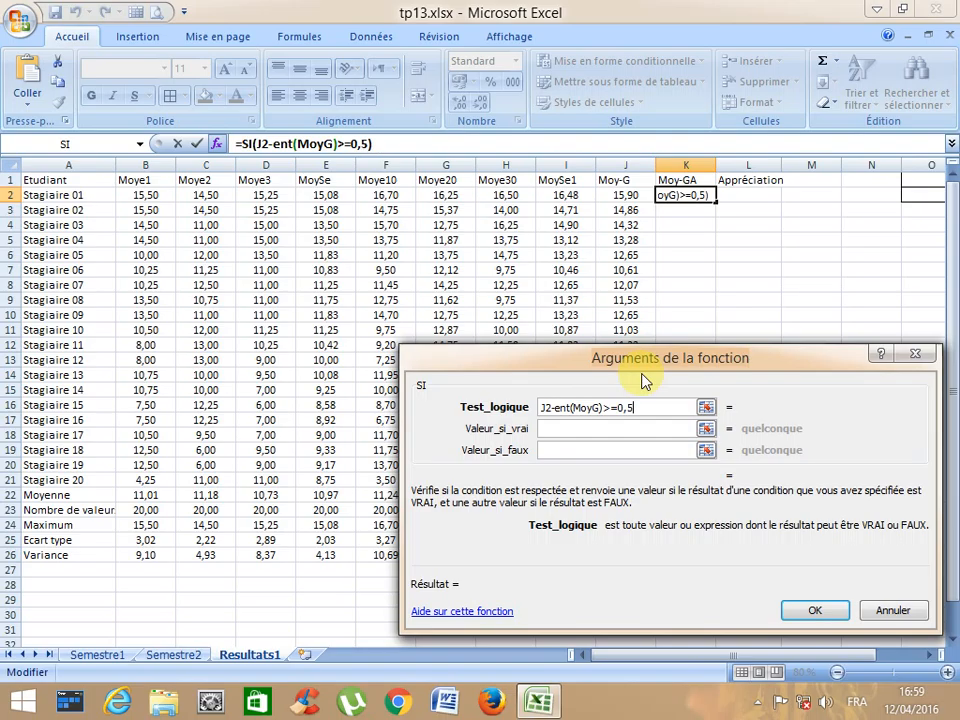
pyautogui.click(558, 409)
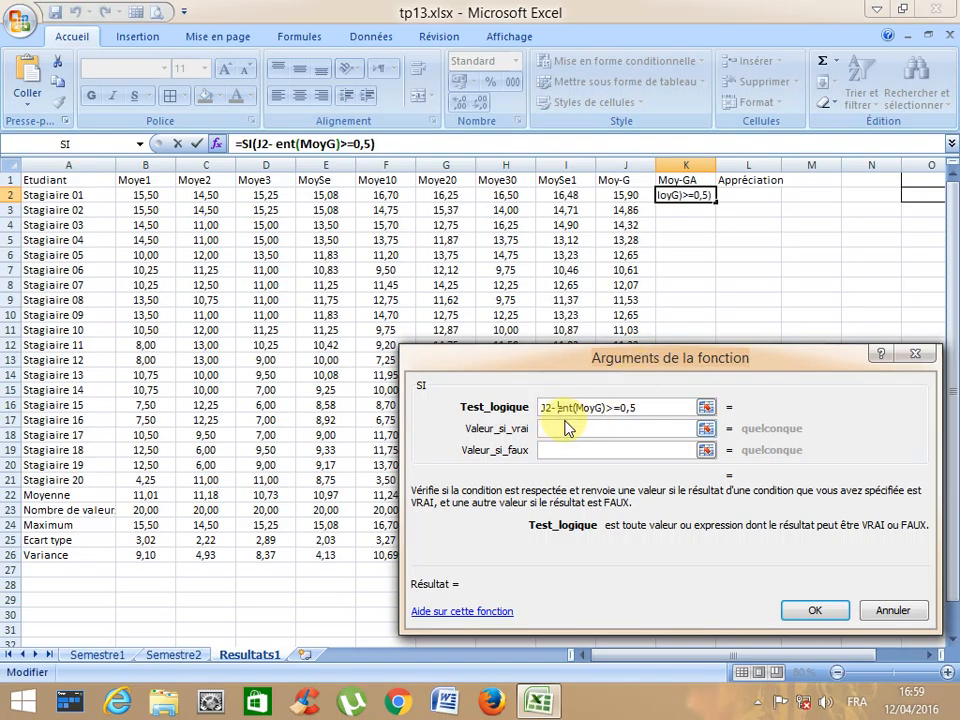
pyautogui.click(555, 428)
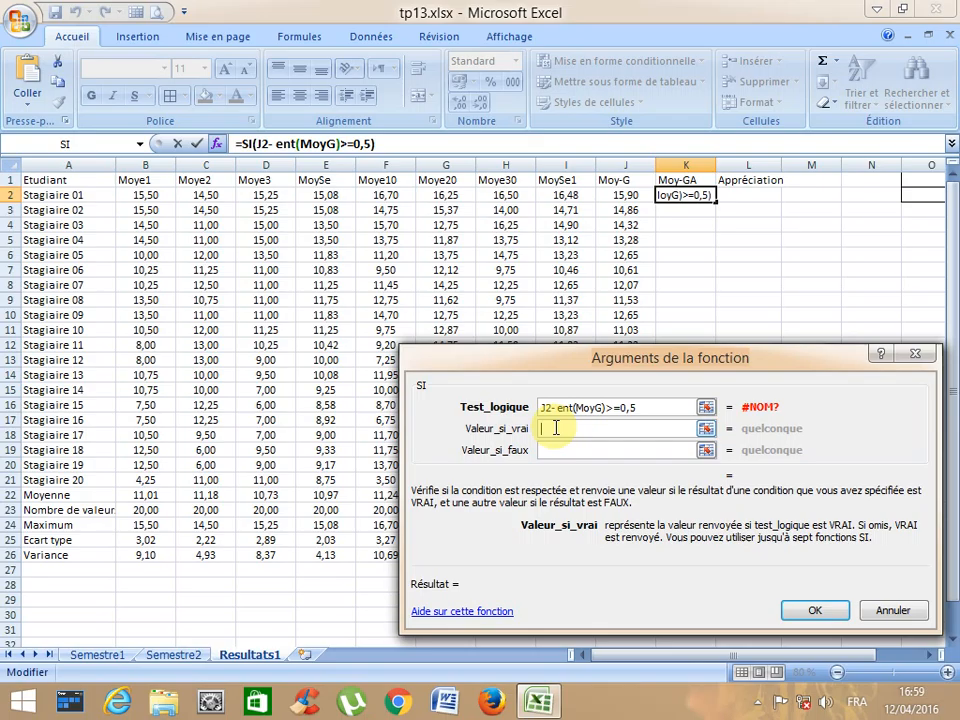